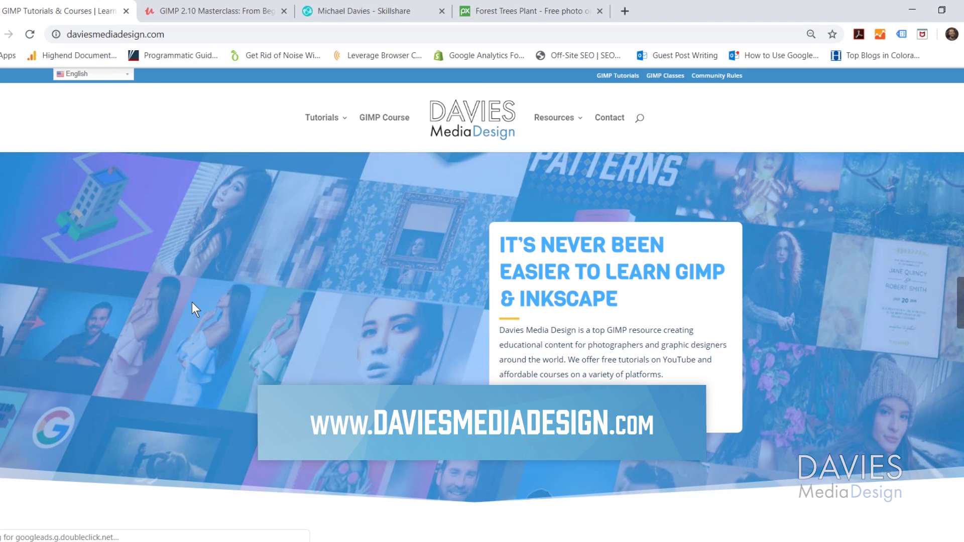
- Add a white-filled Soft light layer named 'Soft Light Layer', then reopen the New Layer dialog beside the canvas
scroll(197, 302, down, 8)
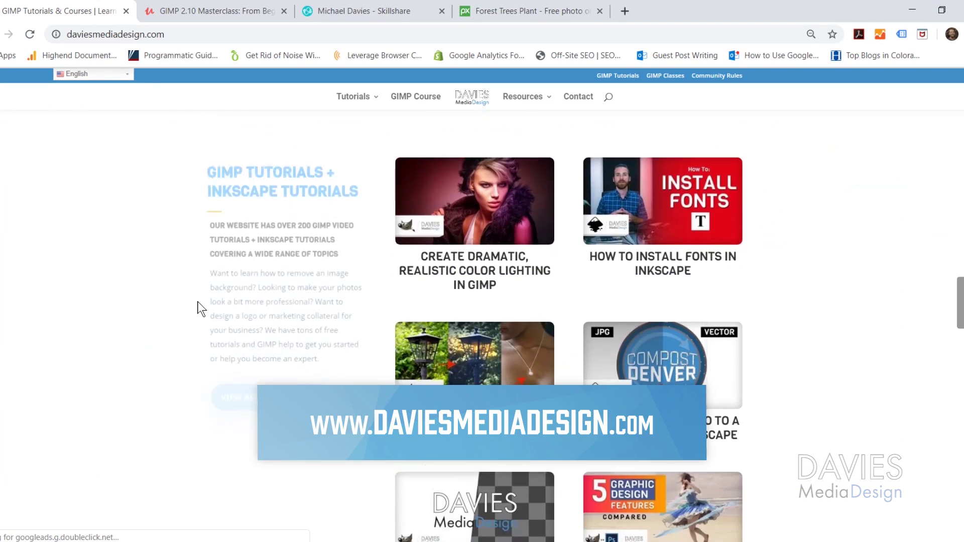
scroll(198, 303, down, 10)
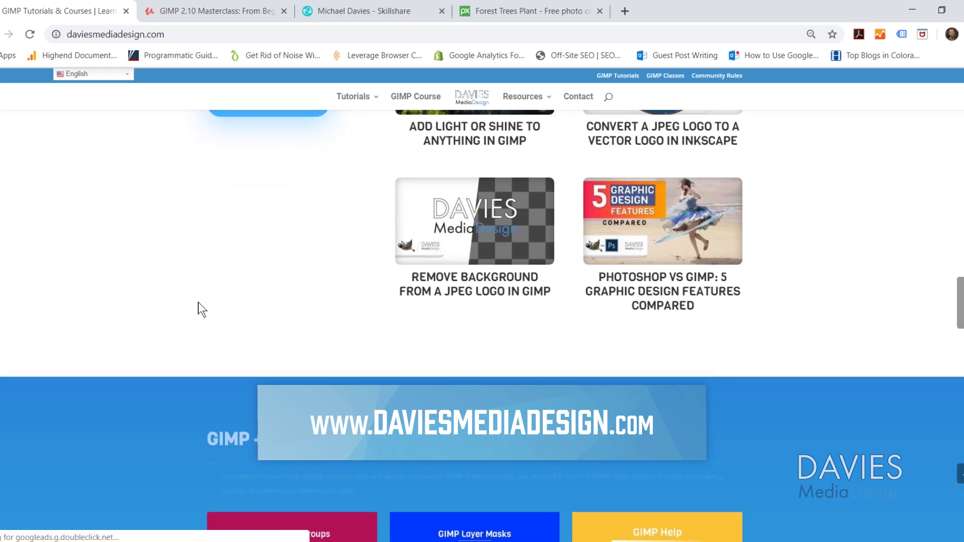
scroll(199, 304, down, 10)
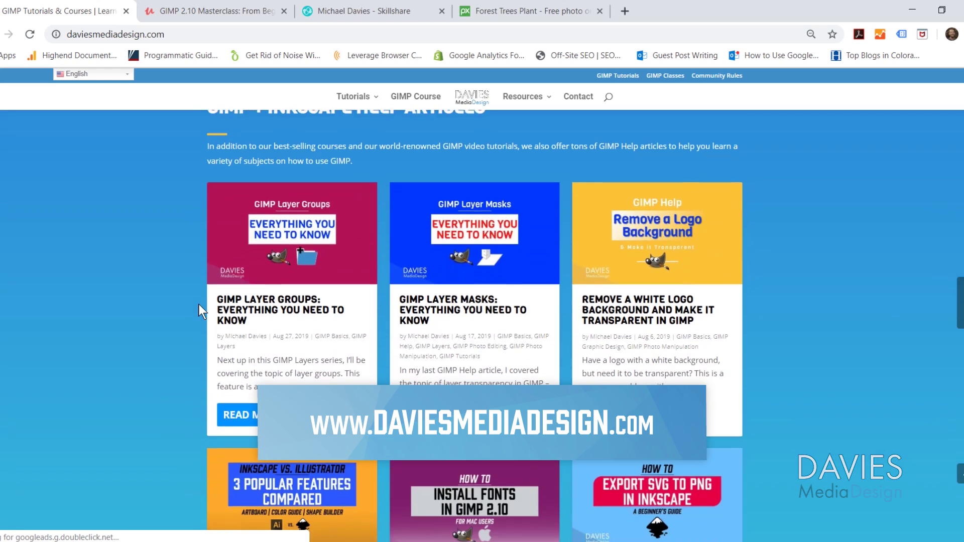
scroll(200, 309, down, 3)
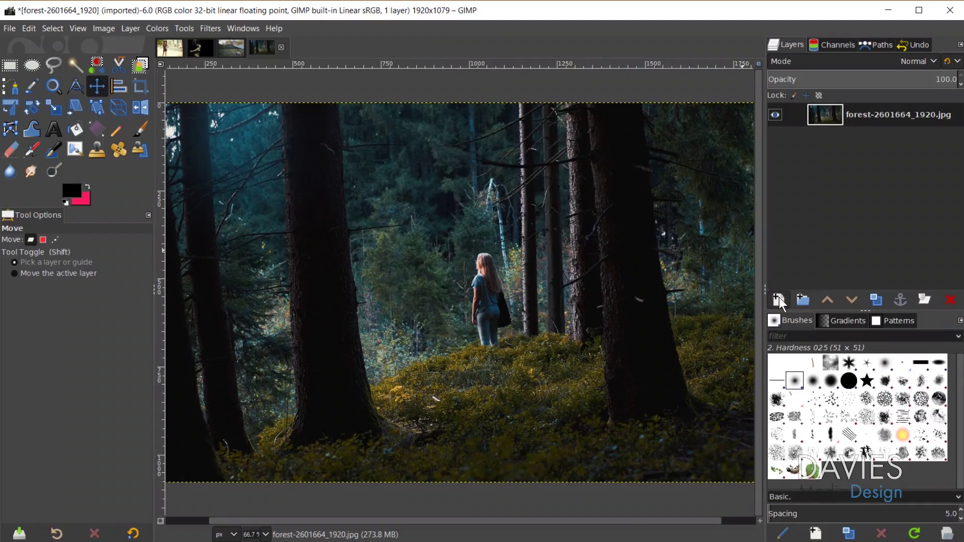
click(778, 300)
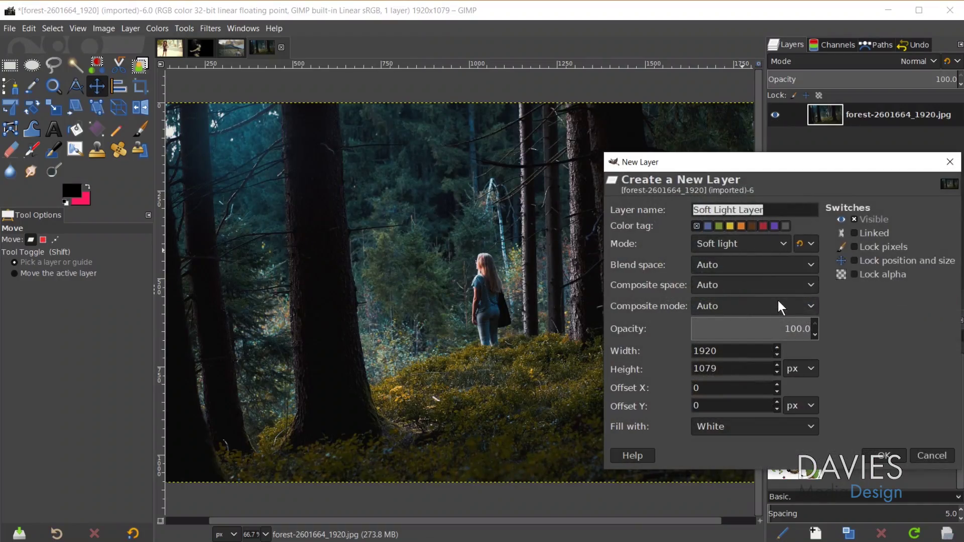
triple_click(756, 209)
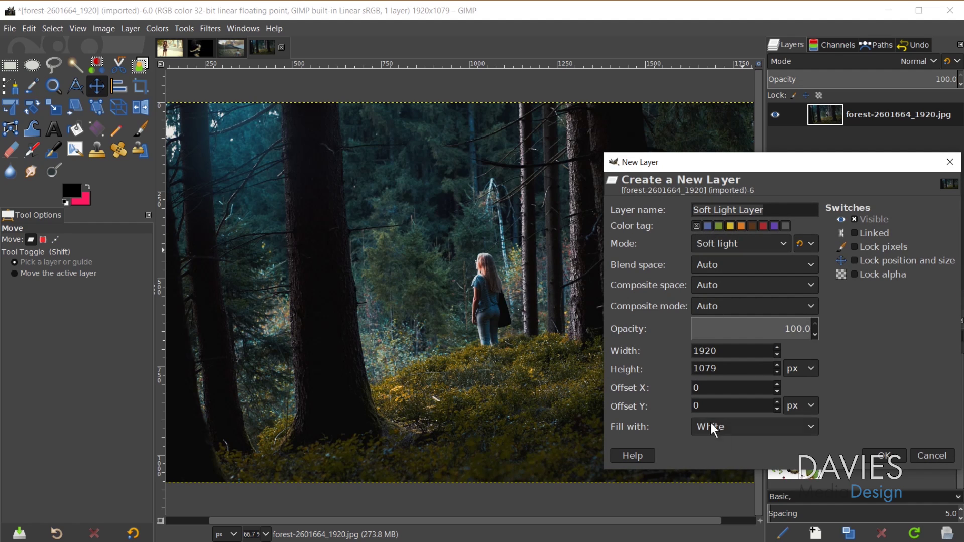
click(884, 457)
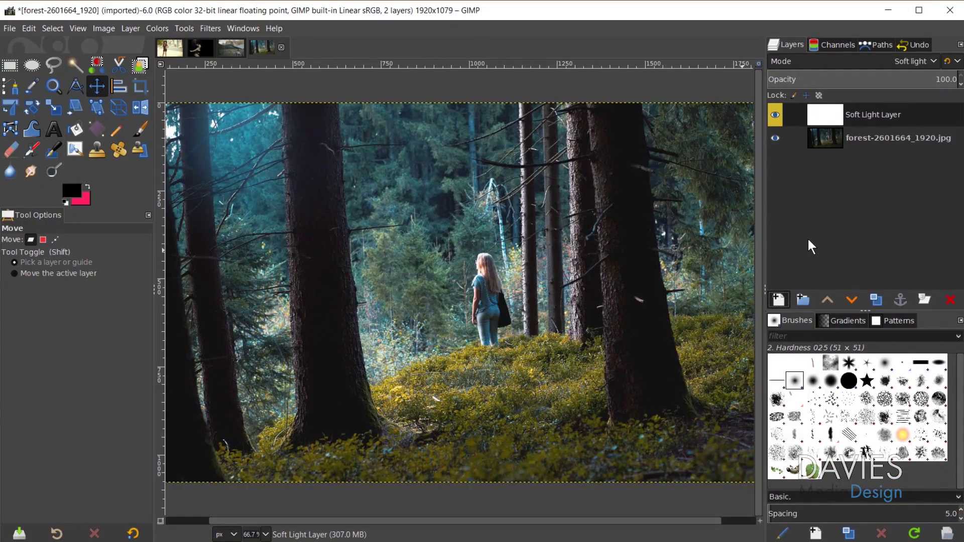
click(779, 299)
drag(792, 106, 640, 73)
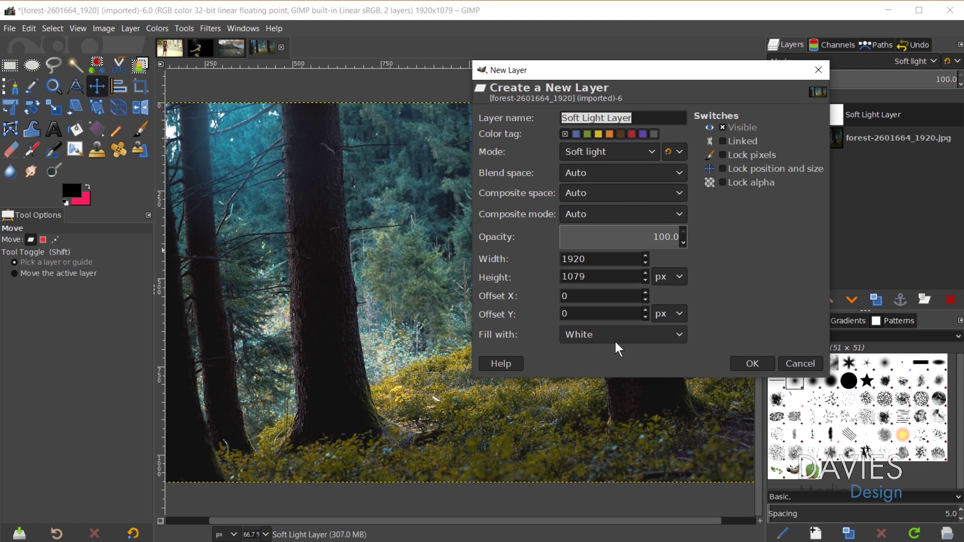
- Add and delete Soft Light Layer #1, delete and restore Soft Light Layer, then add a layer group
click(756, 366)
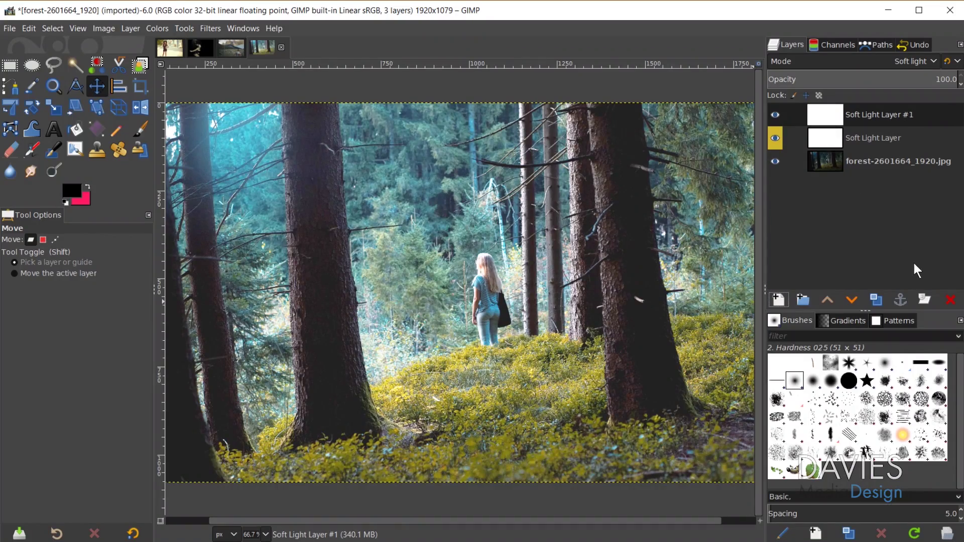
click(951, 300)
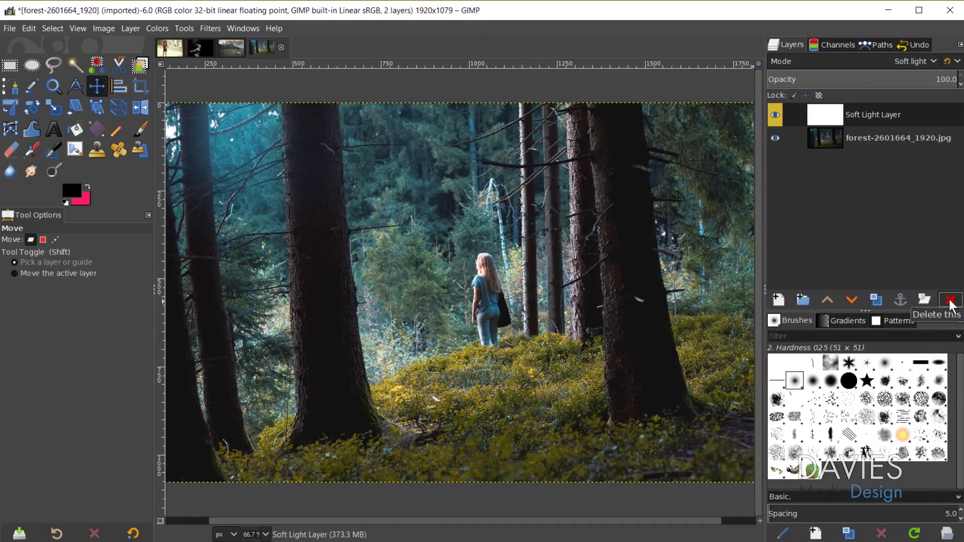
key(Delete)
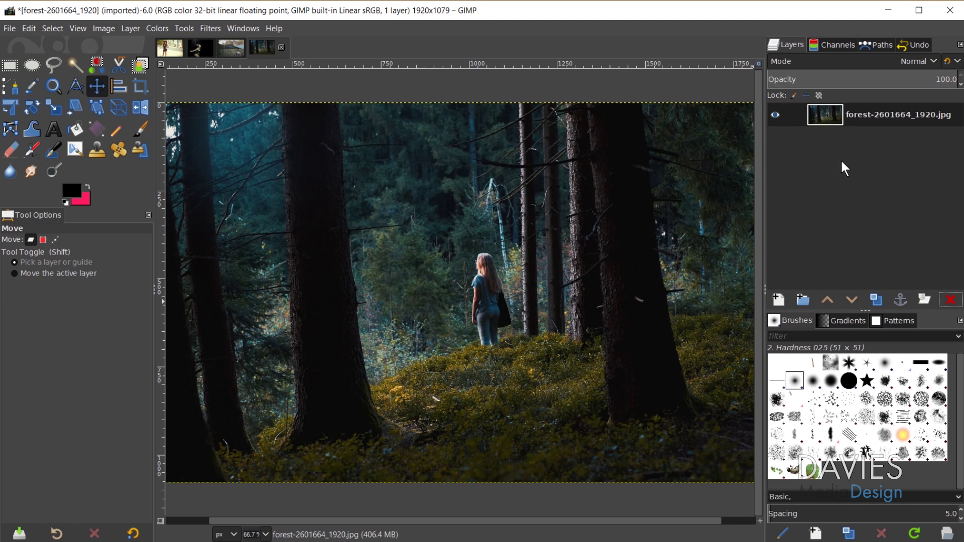
key(ctrl+z)
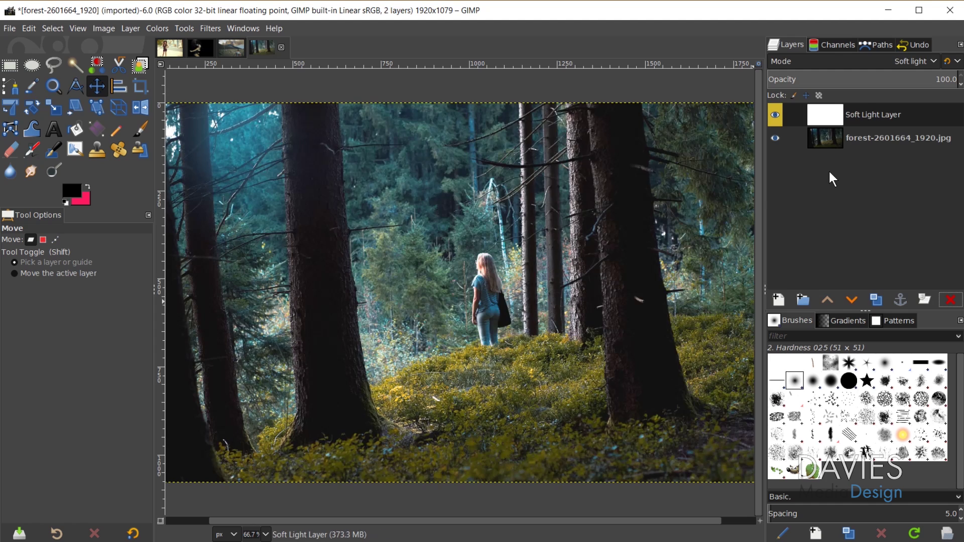
click(803, 300)
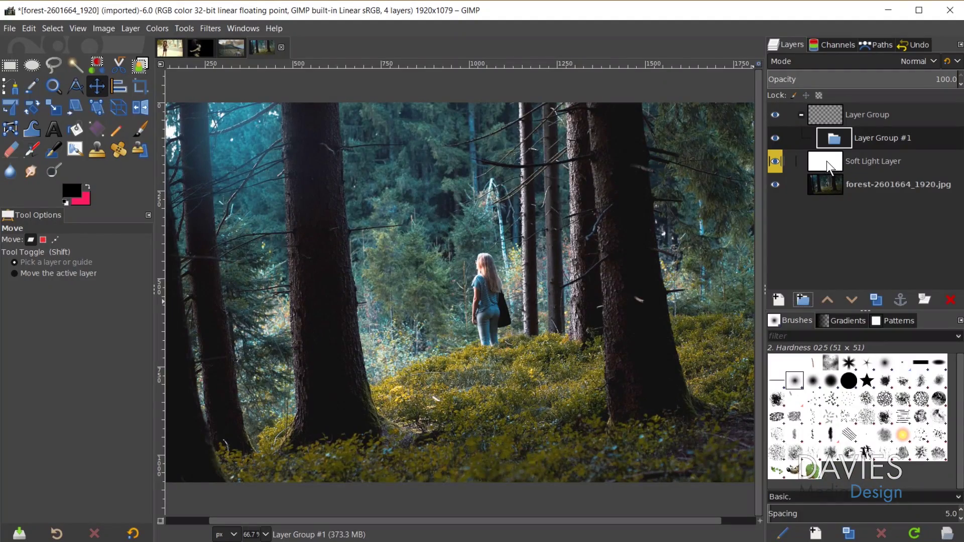
- Move Soft Light Layer up and down, return it above the forest photo, and duplicate it
click(828, 164)
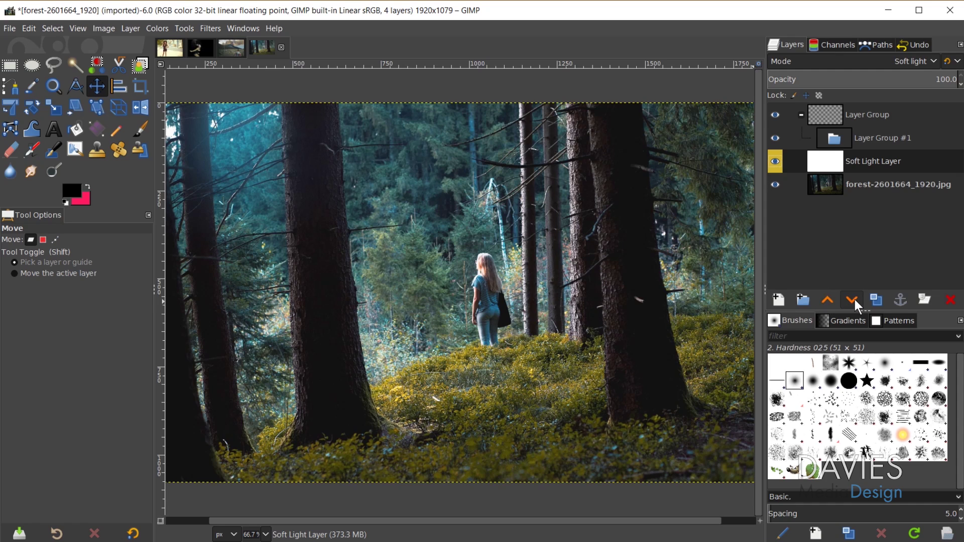
click(829, 303)
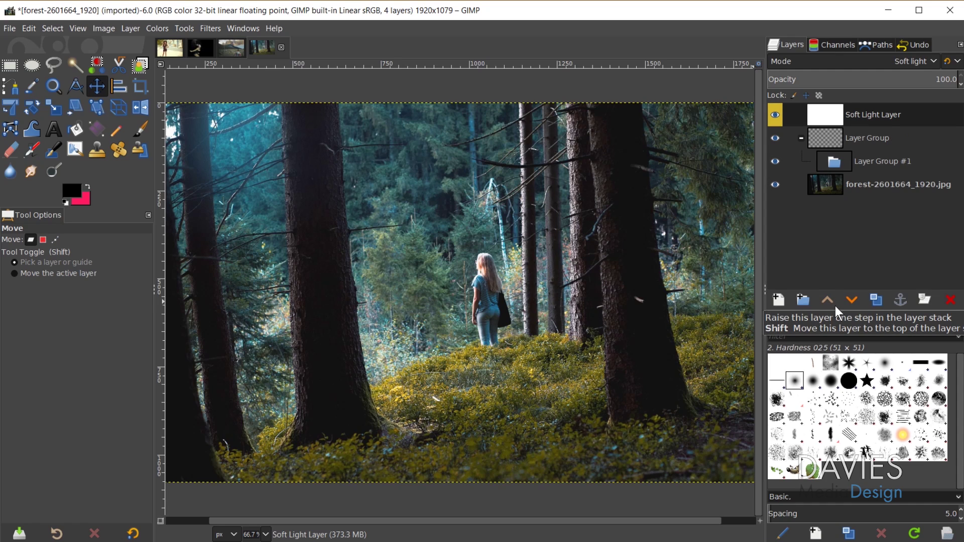
click(852, 299)
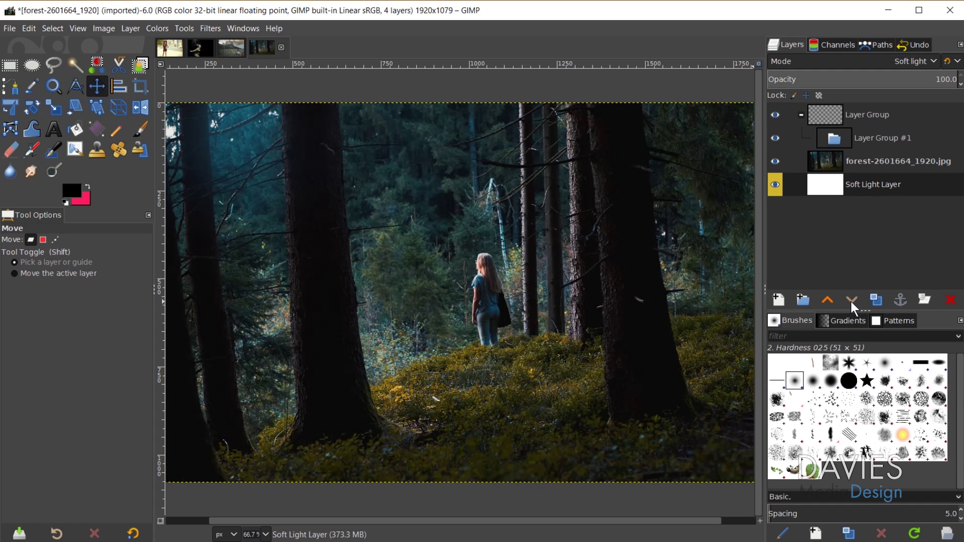
click(828, 300)
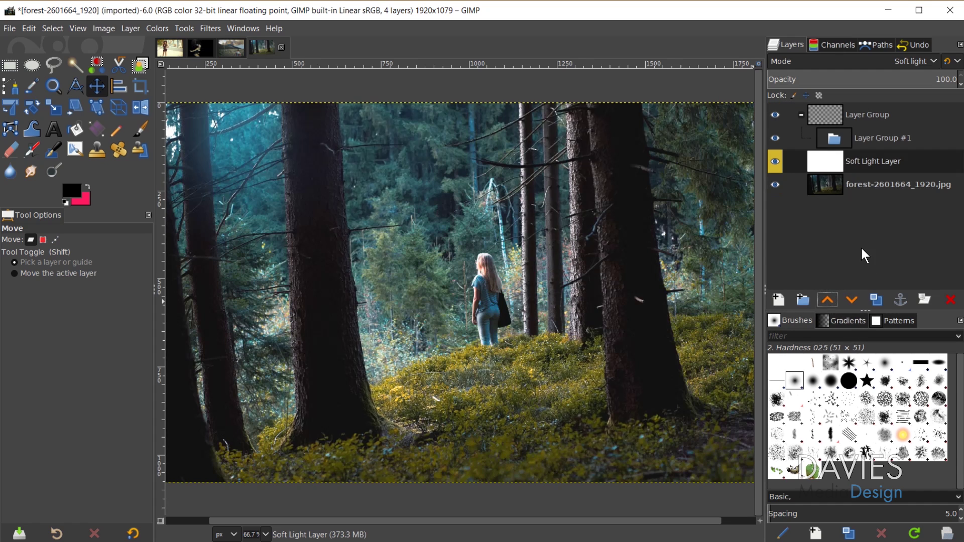
click(876, 300)
- Make three more Soft Light Layer copies with Shift+Ctrl+D, then undo the duplicates
key(shift+ctrl+d)
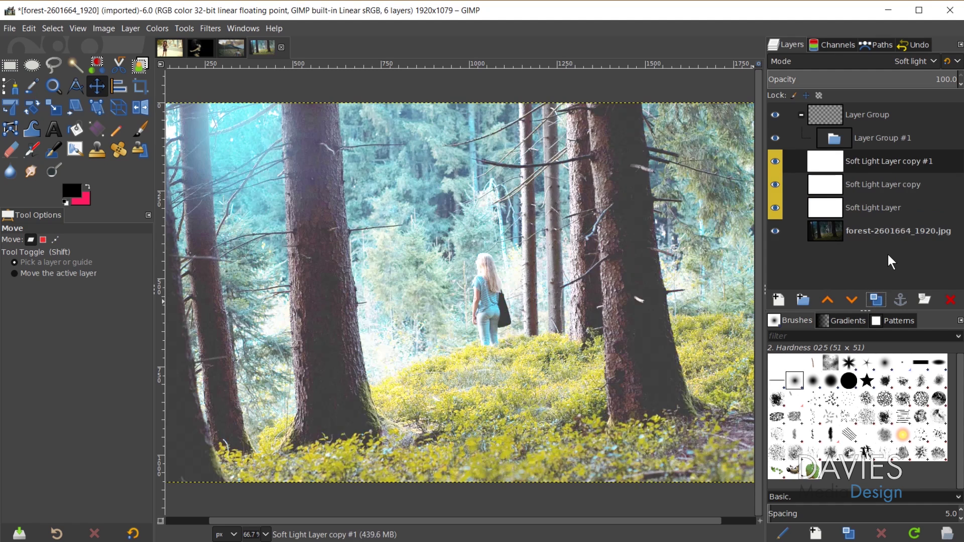
key(shift+ctrl+d)
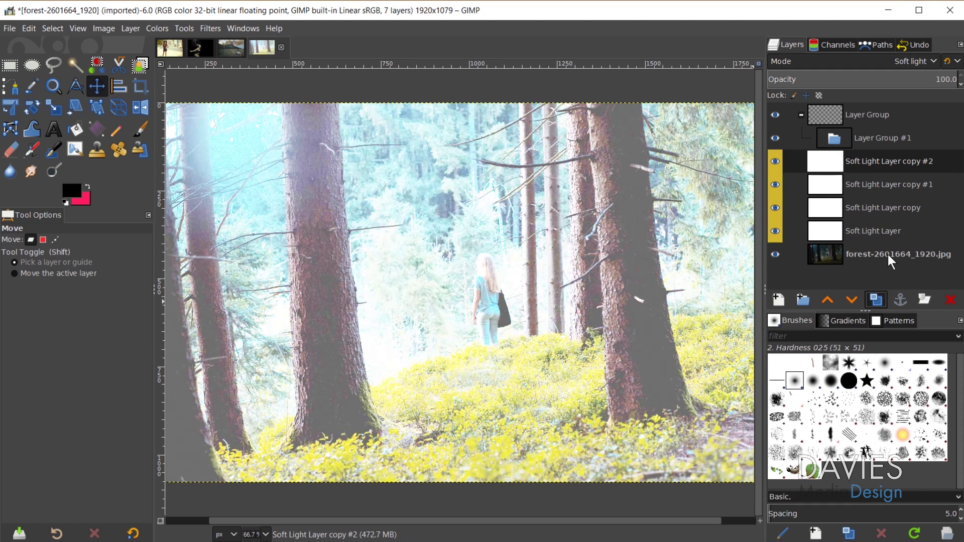
key(shift+ctrl+d)
key(shift+ctrl+d)
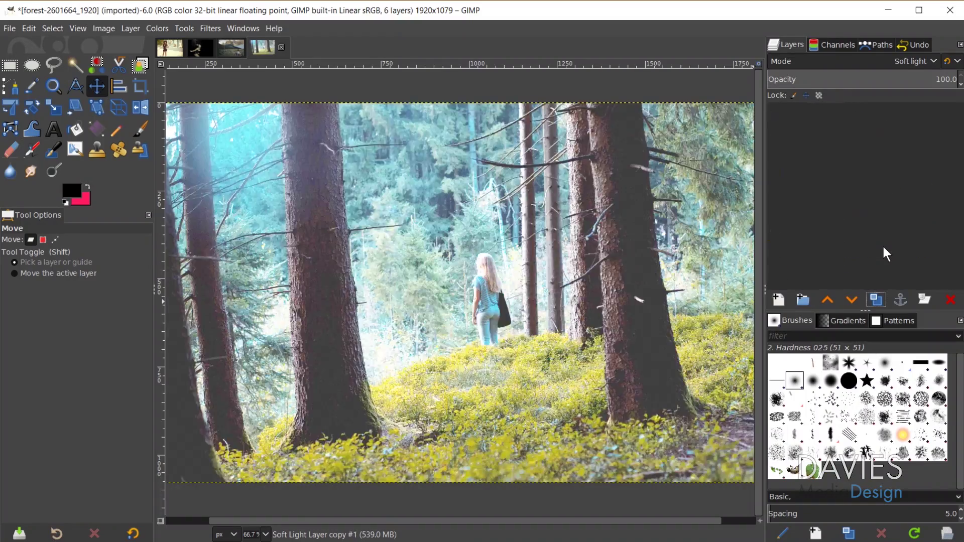
key(ctrl+z)
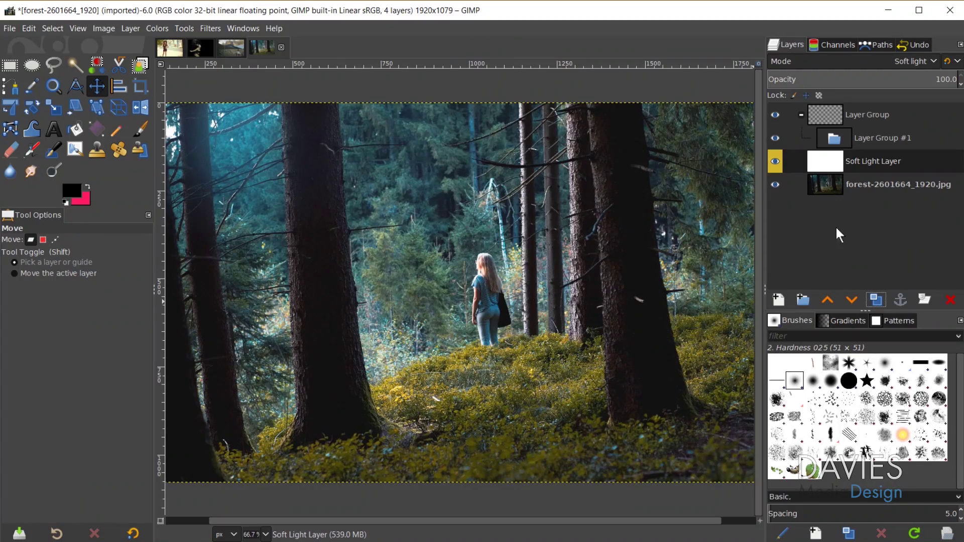
- Mask Soft Light Layer with an ellipse around the woman, then activate the forest photo layer
click(31, 65)
drag(362, 165, 658, 427)
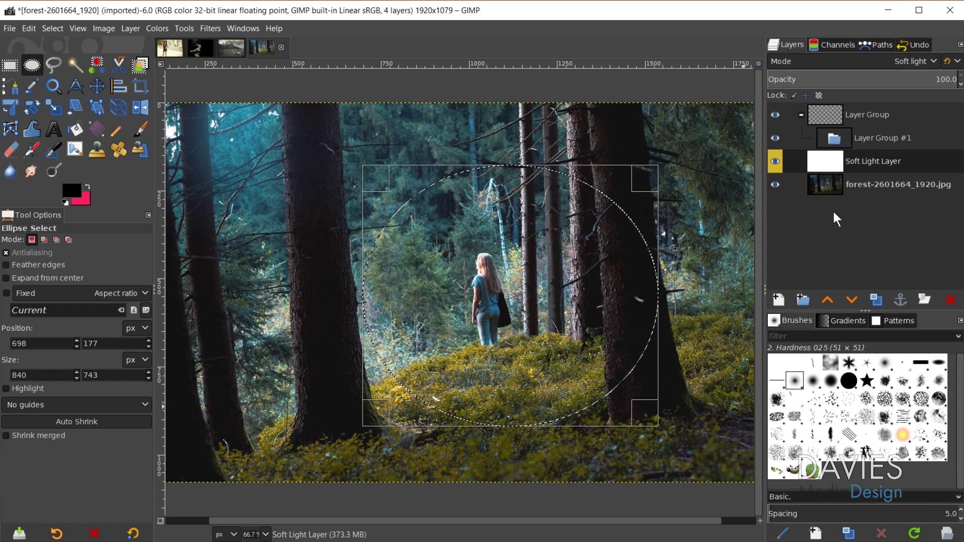
right_click(830, 163)
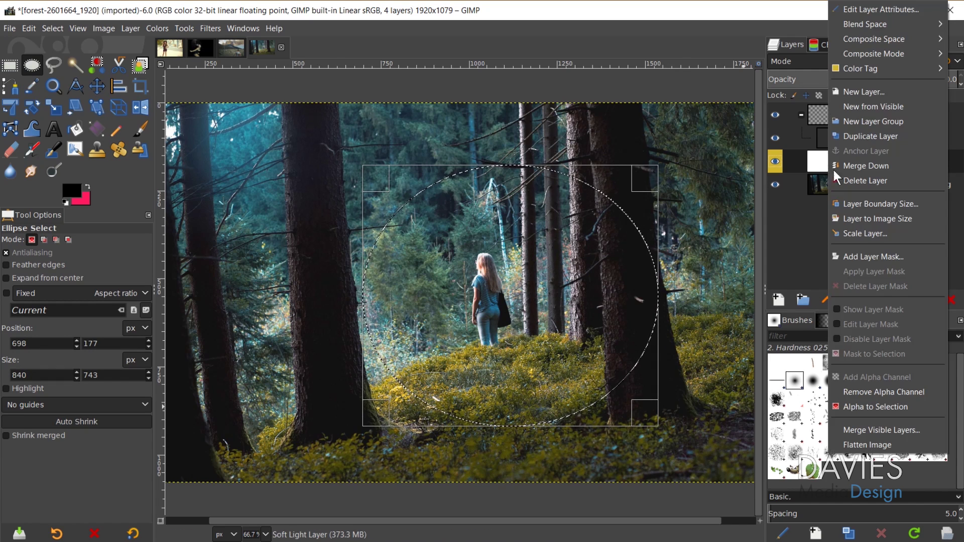
click(871, 256)
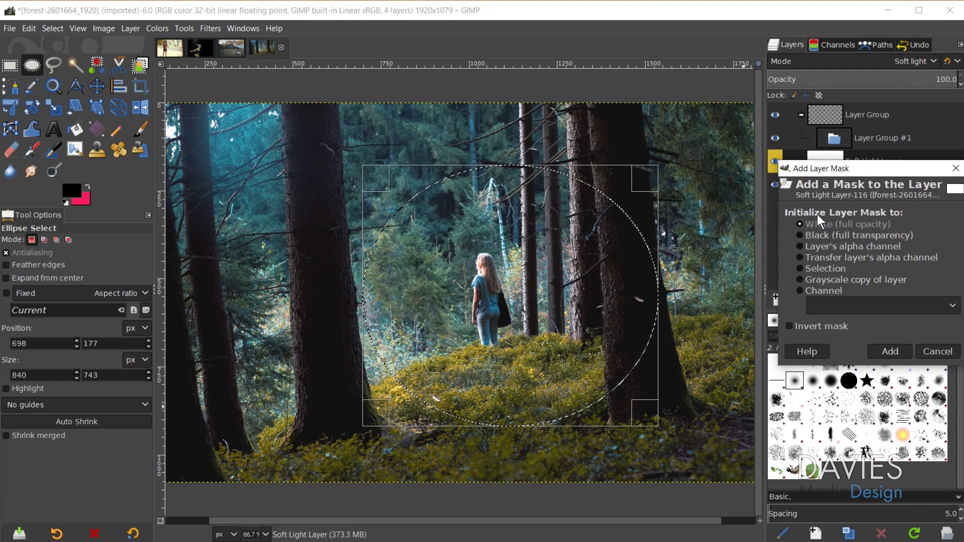
click(800, 266)
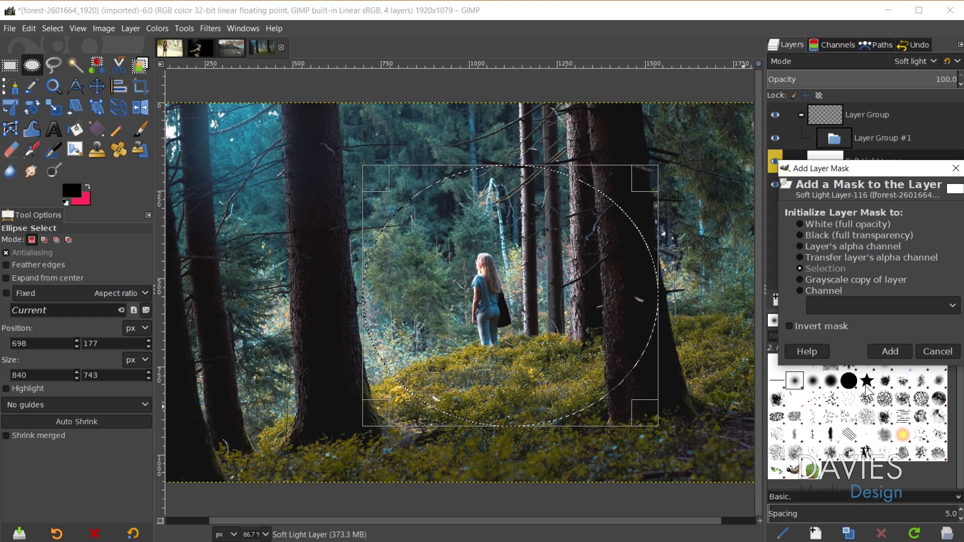
click(889, 351)
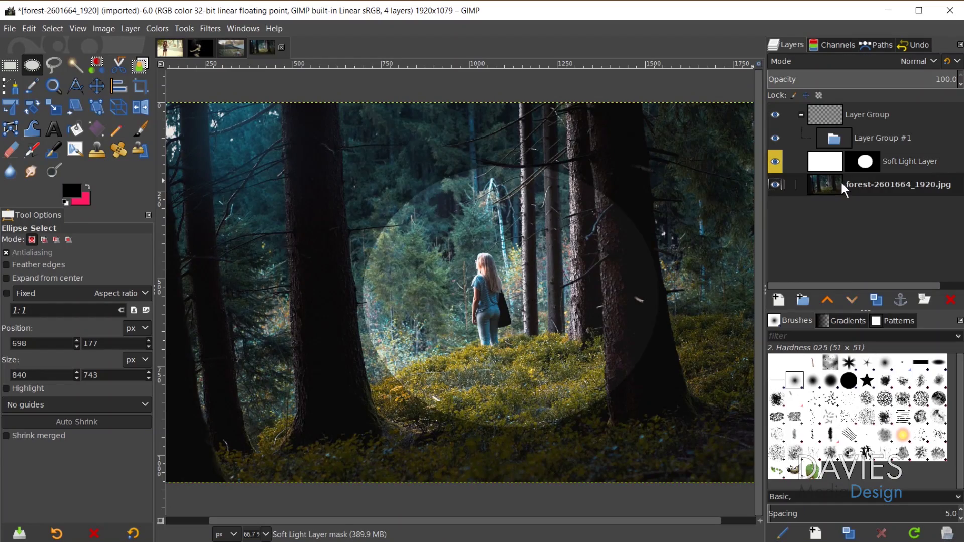
click(841, 180)
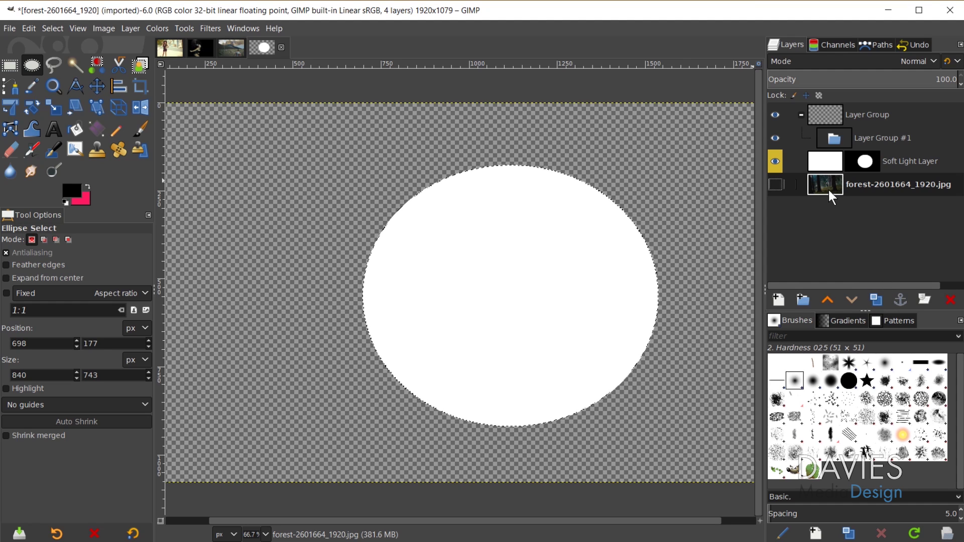
- Make the forest photo visible, mask it to the ellipse with Ctrl+M, then undo the mask
click(776, 184)
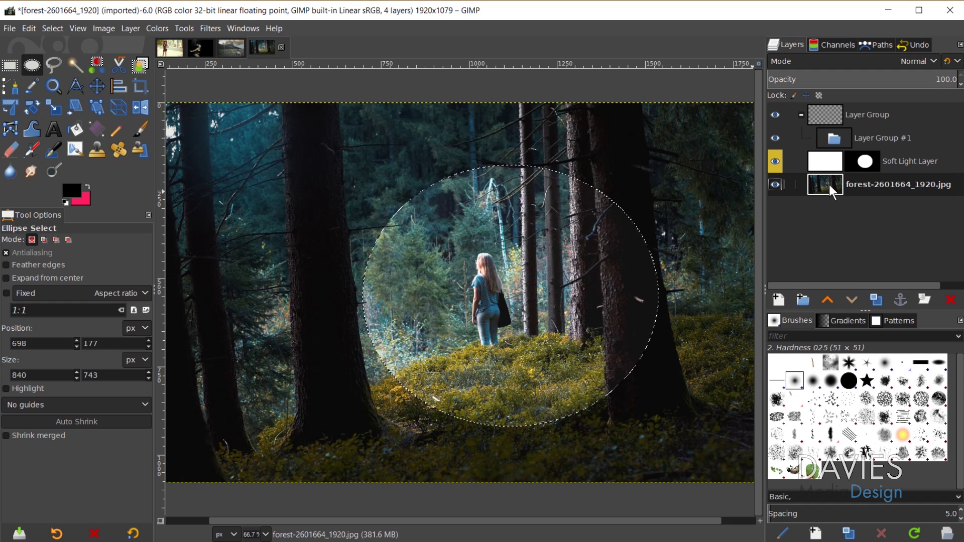
key(ctrl+m)
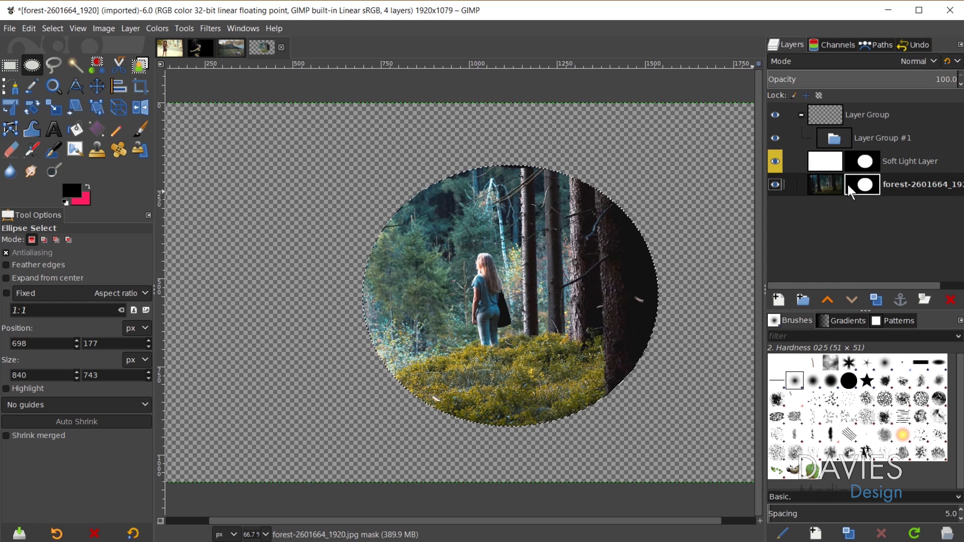
key(ctrl+z)
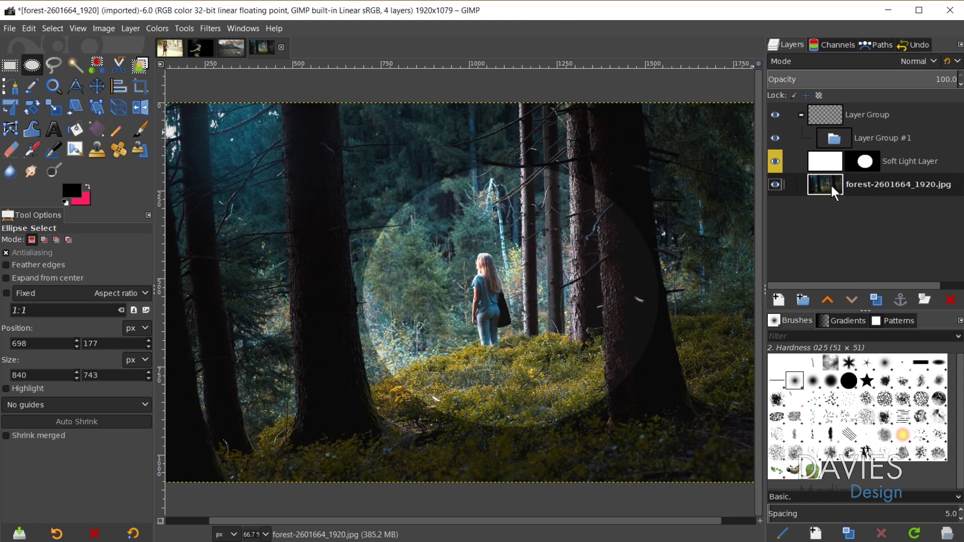
- Rename the forest photo layer to 'Forest'
double_click(882, 185)
text(Forest)
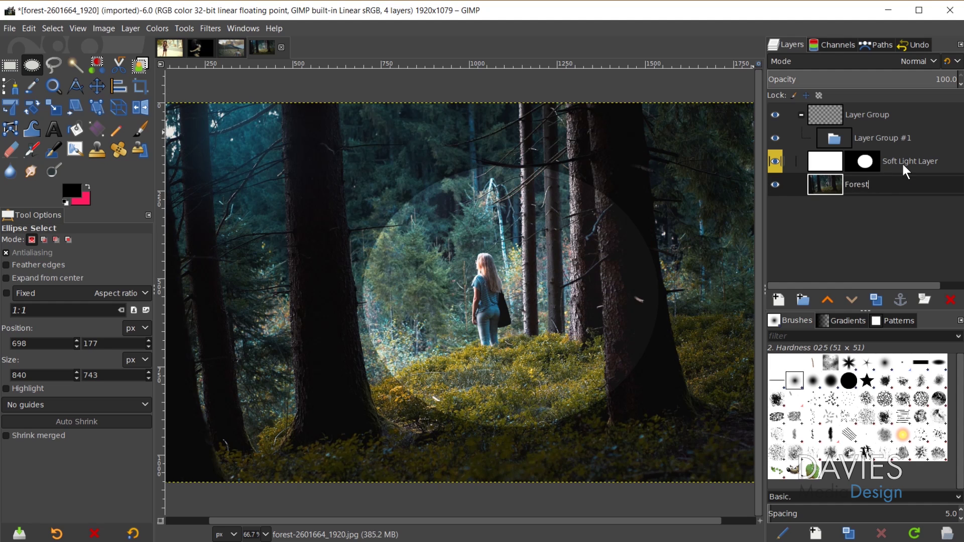
key(Return)
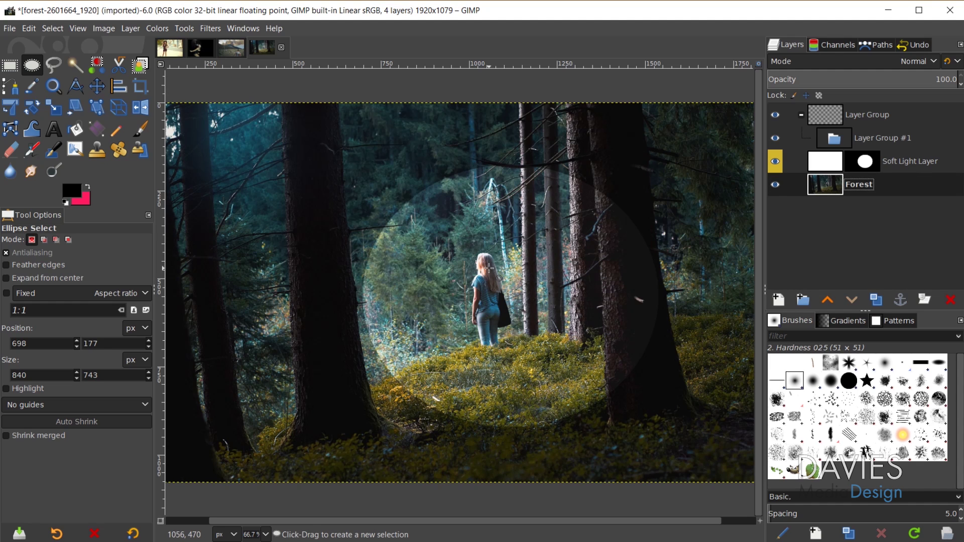
- Duplicate the image with Ctrl+D, then move between image tabs to the Greenwashing Collage
key(ctrl+d)
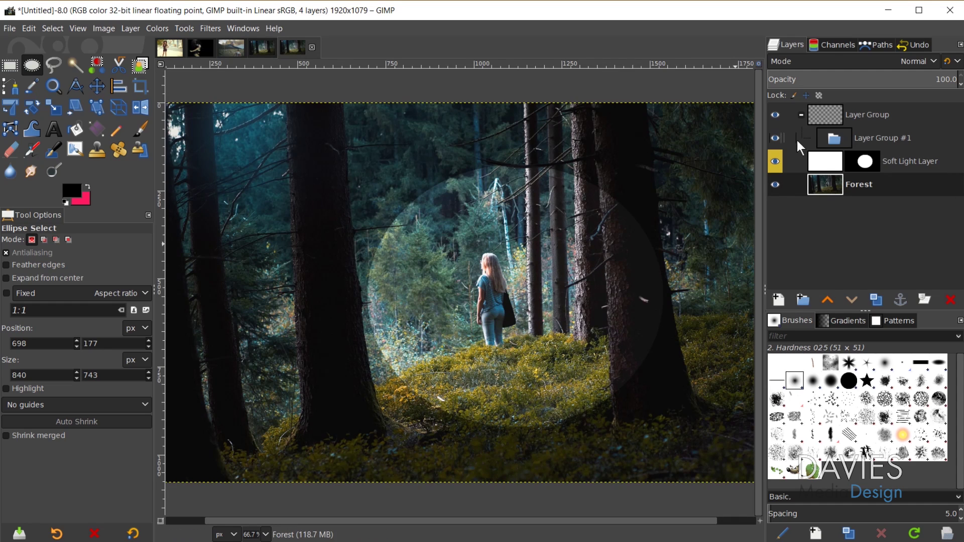
click(256, 47)
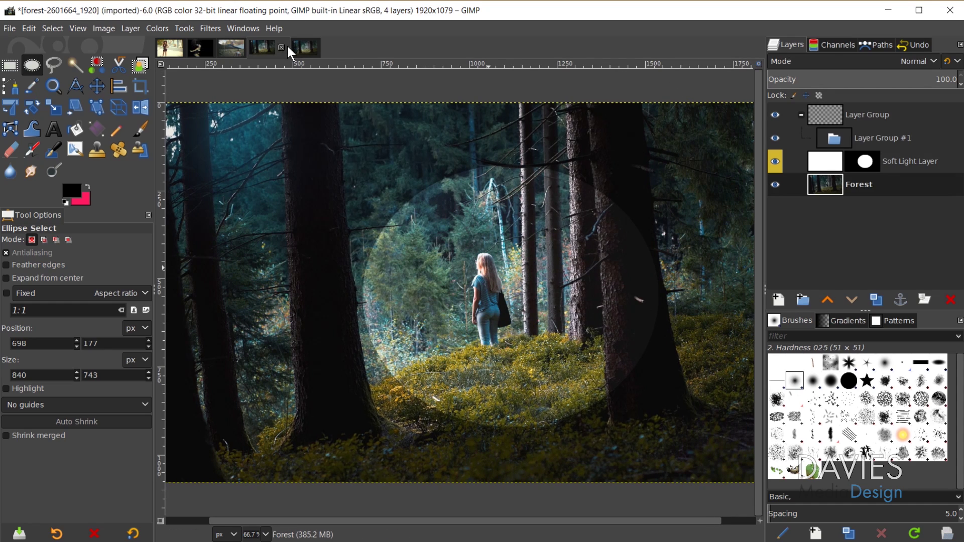
click(302, 46)
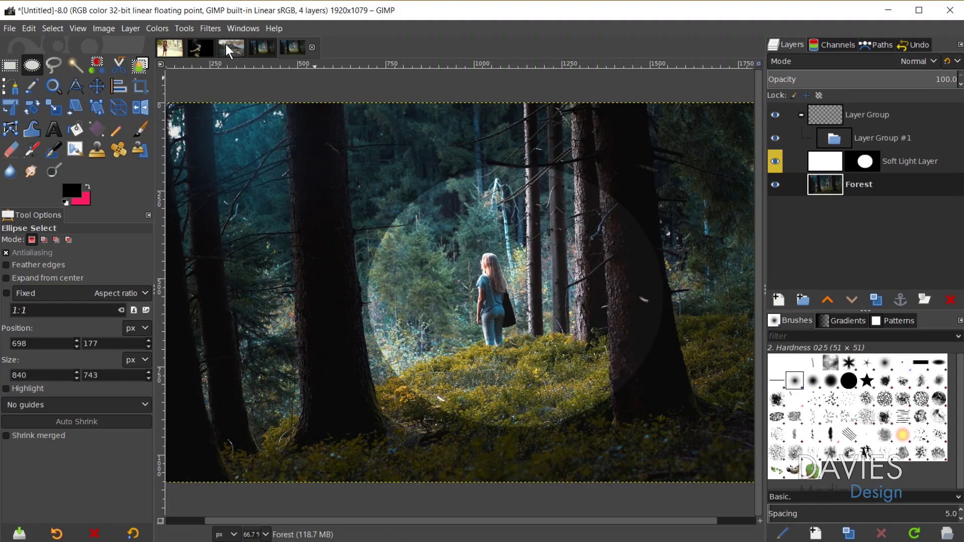
click(227, 46)
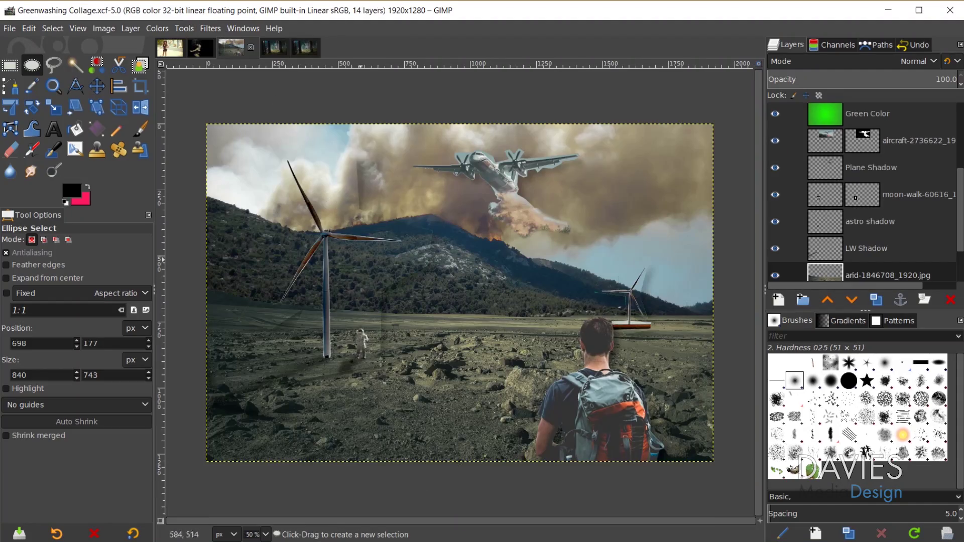
- Duplicate the Greenwashing Collage into a new image with Ctrl+D, checking the Paths list
scroll(846, 152, down, 3)
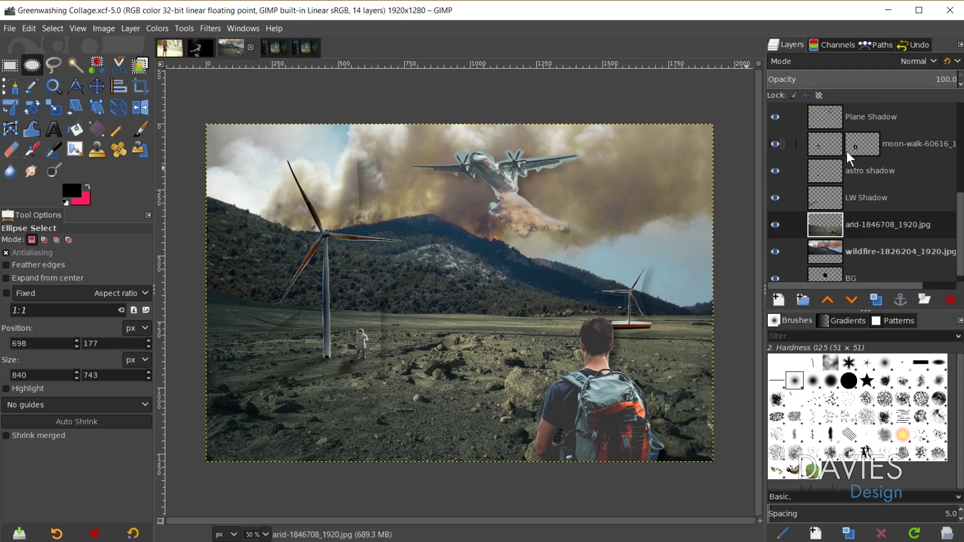
click(874, 44)
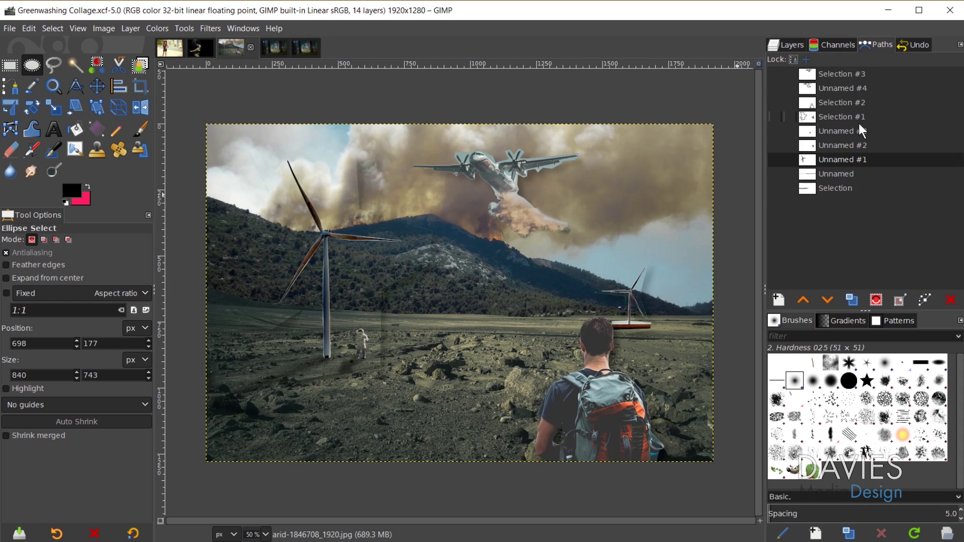
click(787, 44)
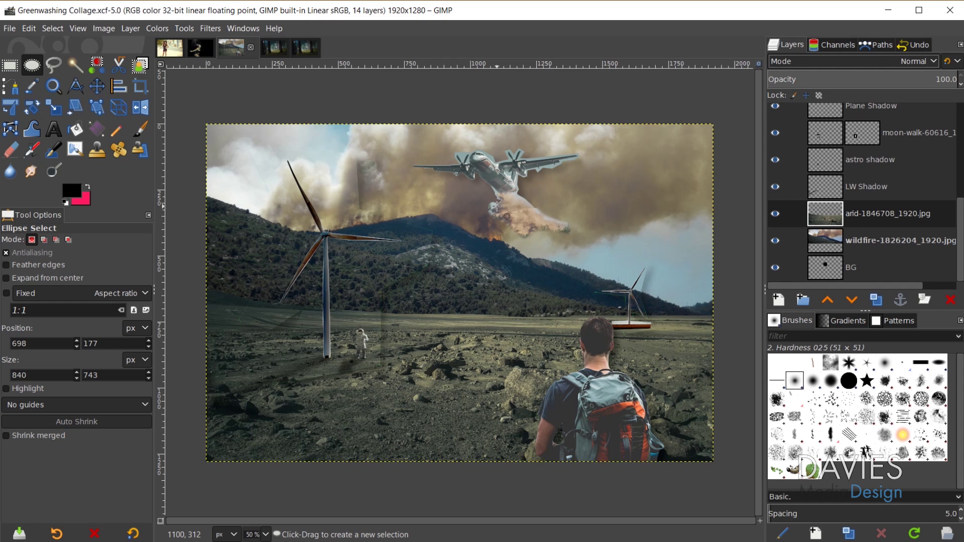
key(ctrl+d)
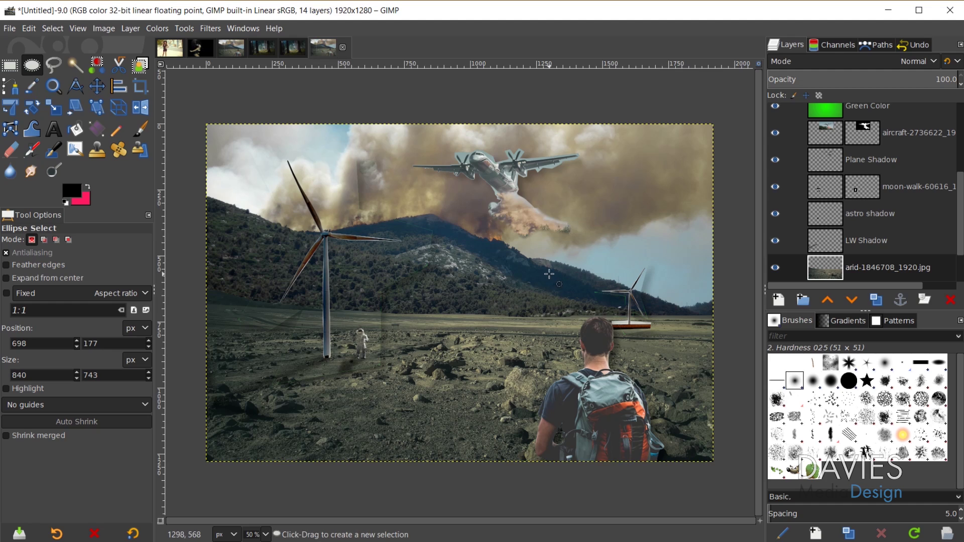
click(877, 45)
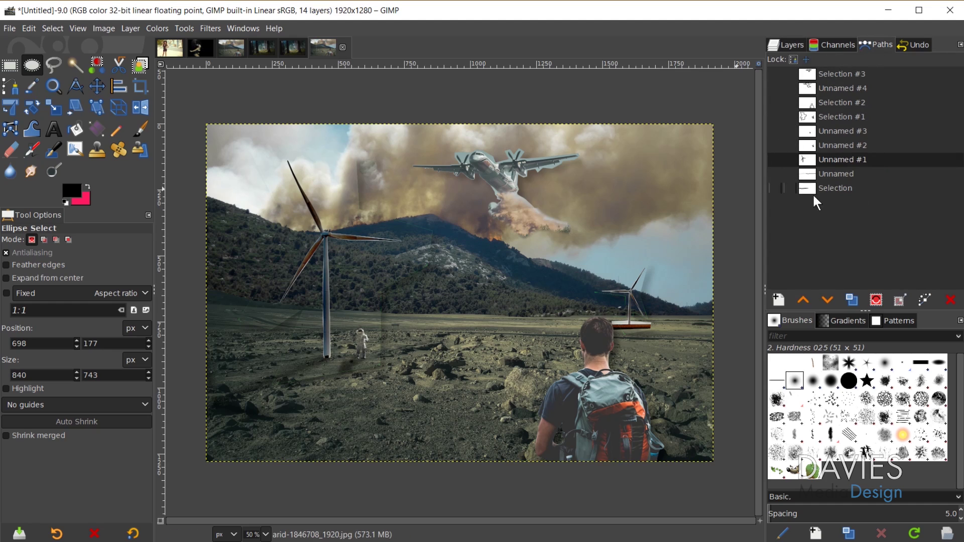
click(793, 45)
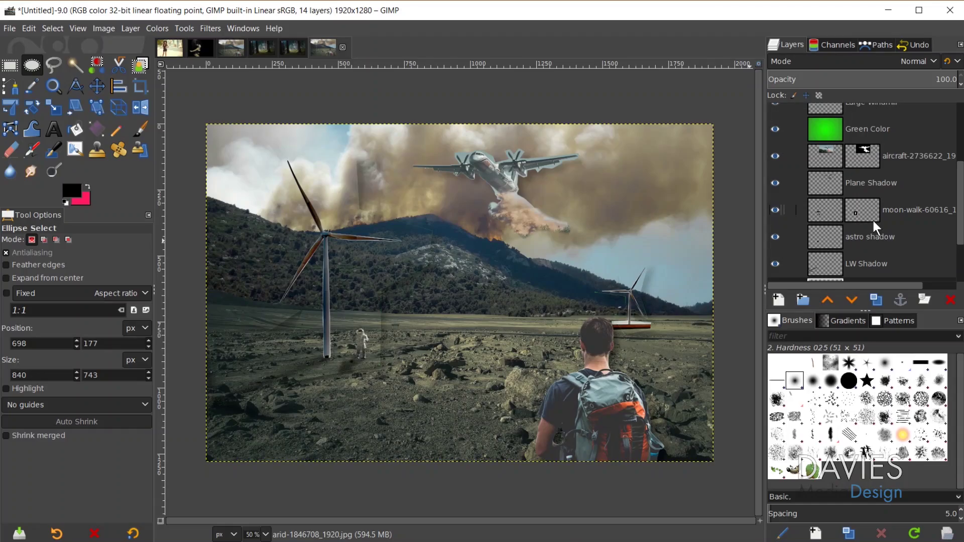
- Select the Large Windmill and Small Windmill shapes from their layers' alpha
scroll(847, 187, down, 3)
scroll(846, 188, up, 6)
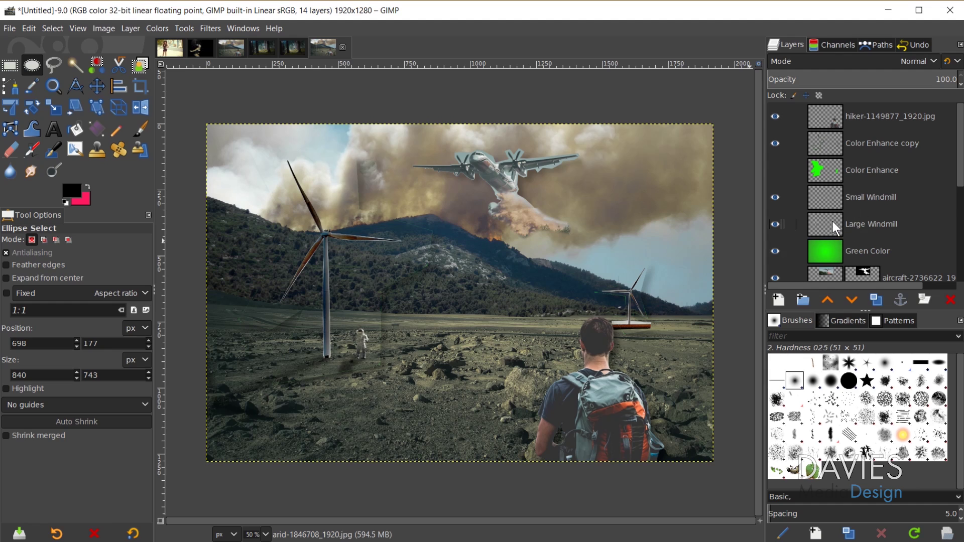
click(832, 222)
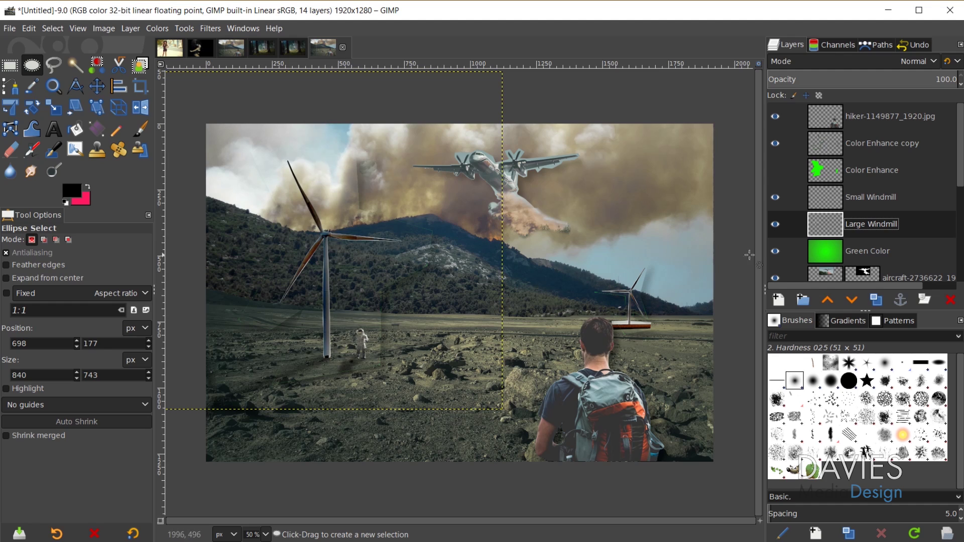
alt+click(828, 225)
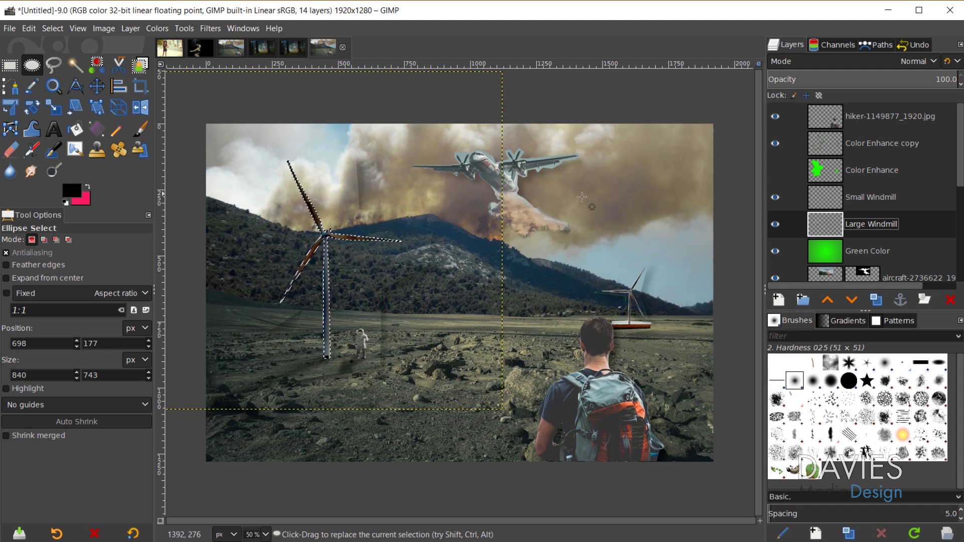
click(831, 195)
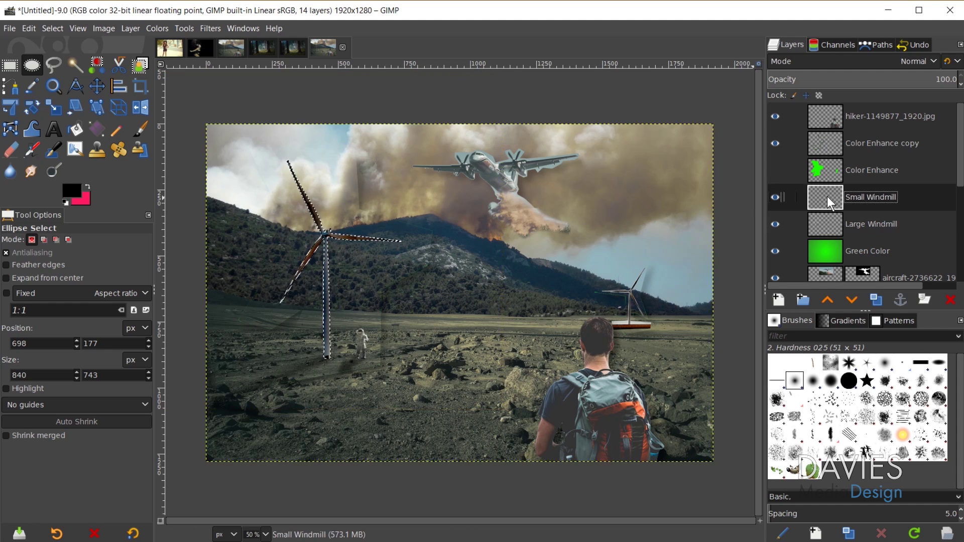
alt+click(828, 197)
- Make the arid-1846708_1920.jpg layer active
scroll(851, 218, down, 5)
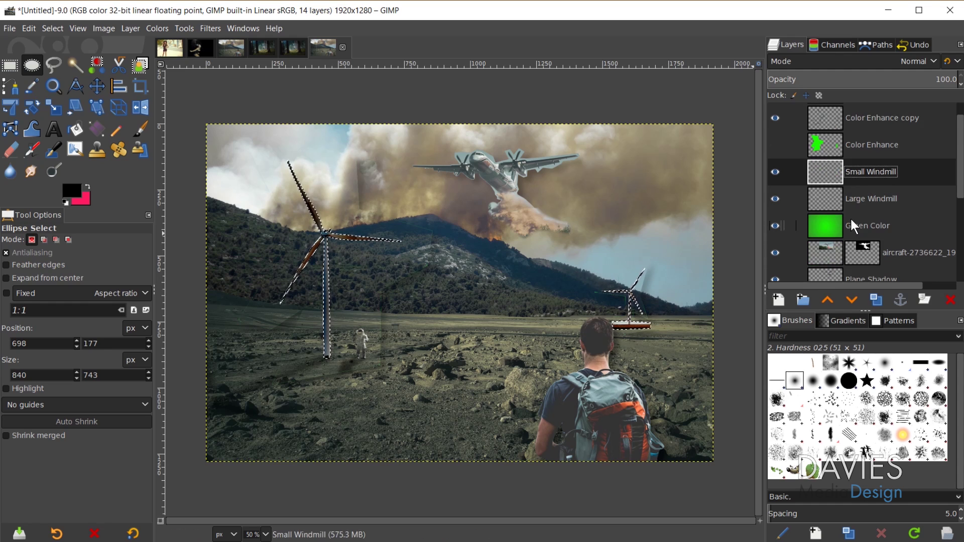
scroll(855, 219, down, 2)
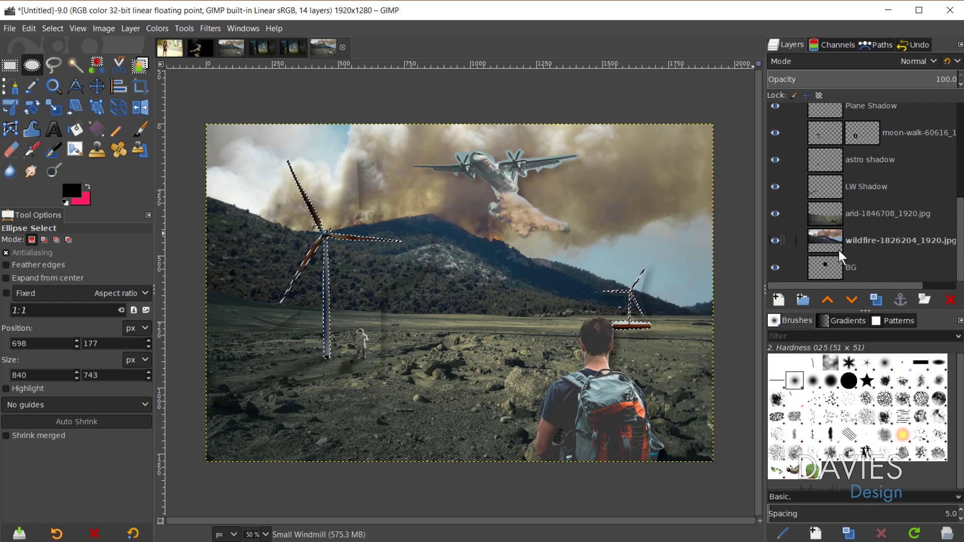
click(832, 214)
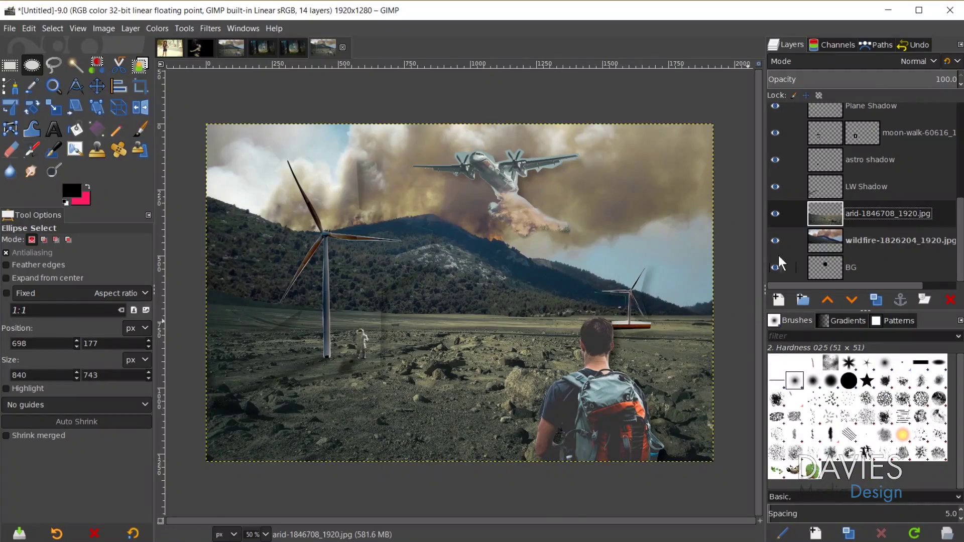
click(877, 45)
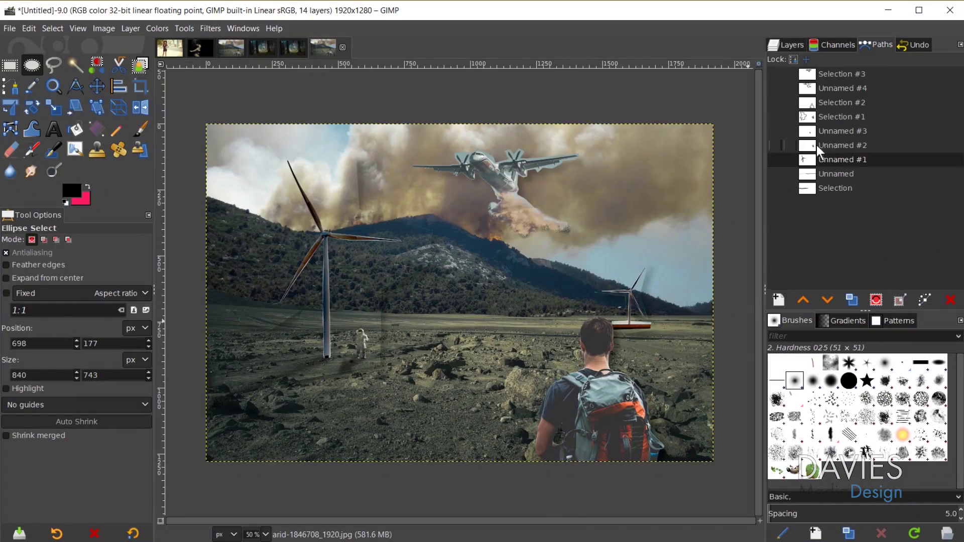
click(774, 159)
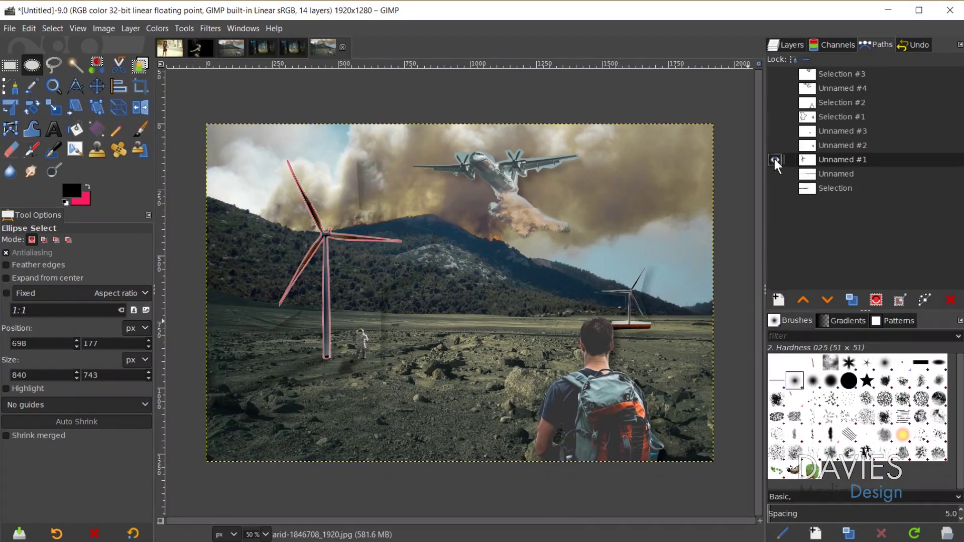
click(774, 160)
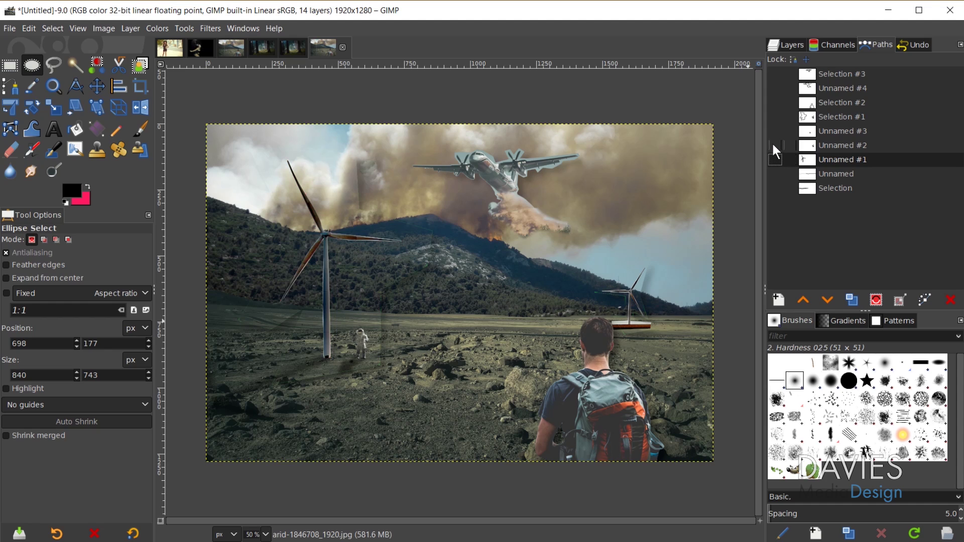
click(773, 145)
click(775, 146)
click(775, 89)
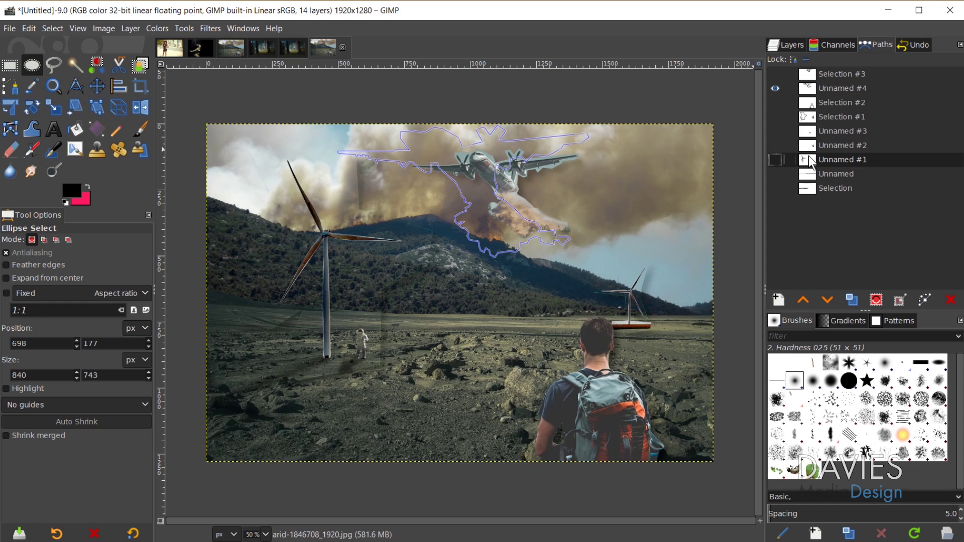
click(775, 89)
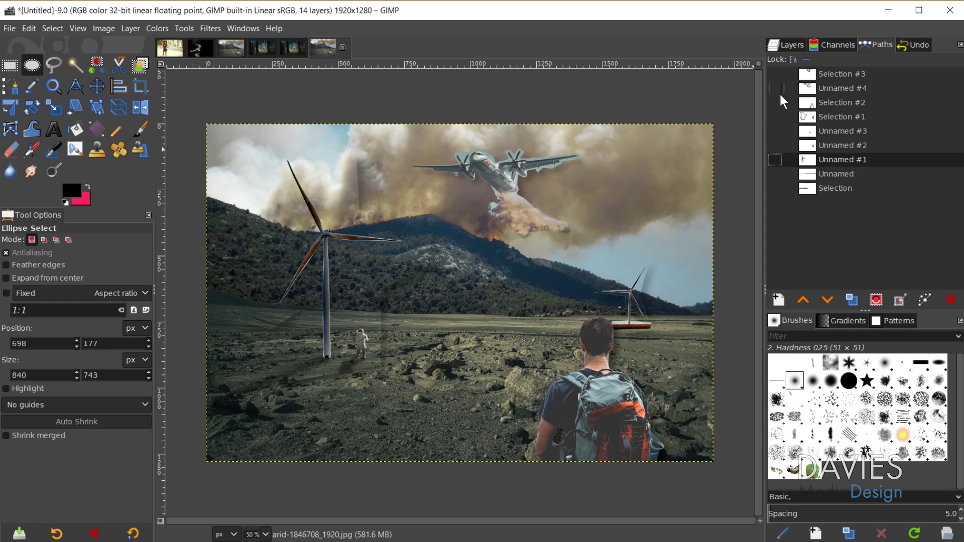
click(777, 159)
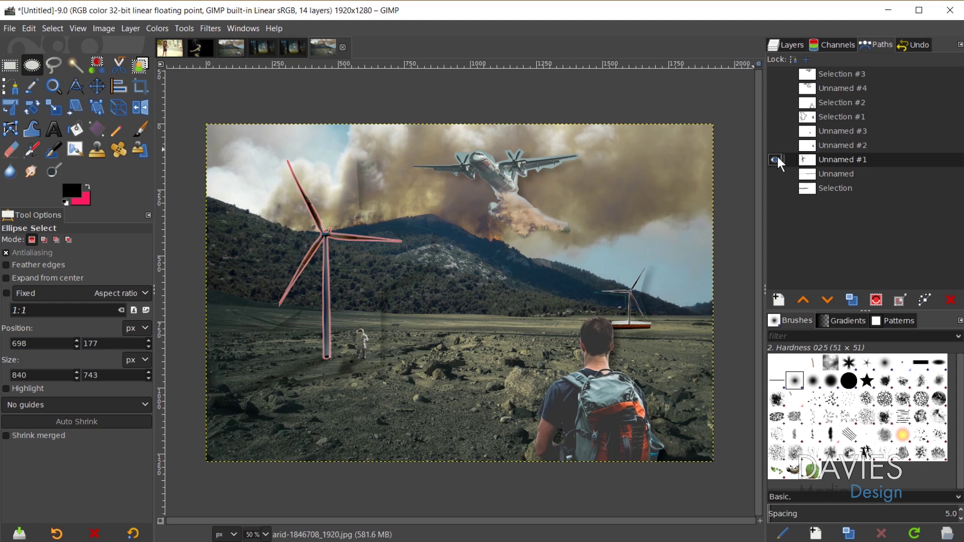
click(776, 159)
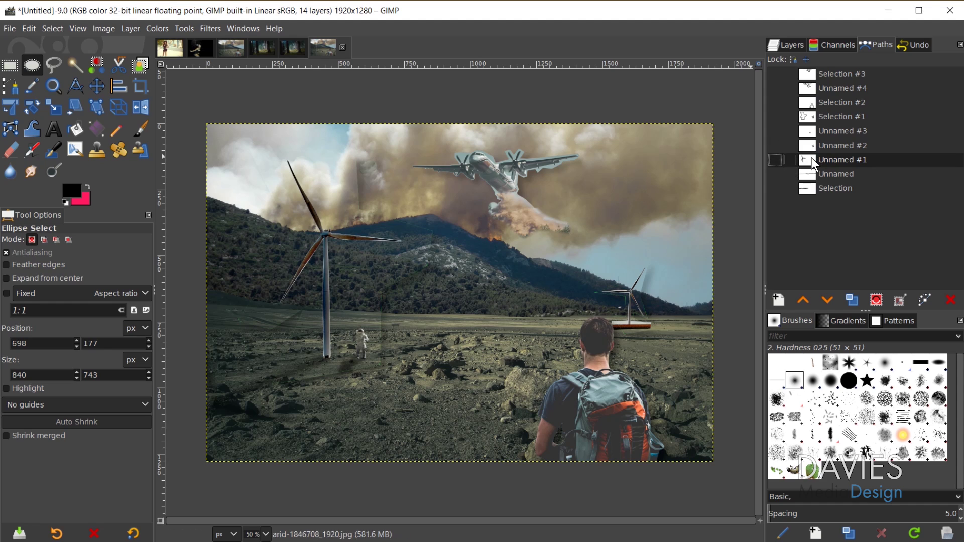
alt+click(814, 167)
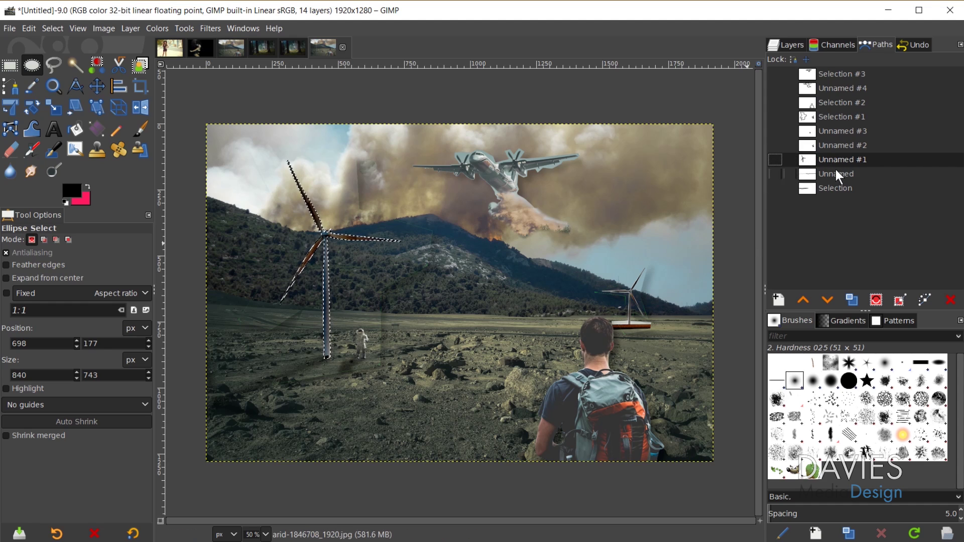
click(776, 143)
click(776, 142)
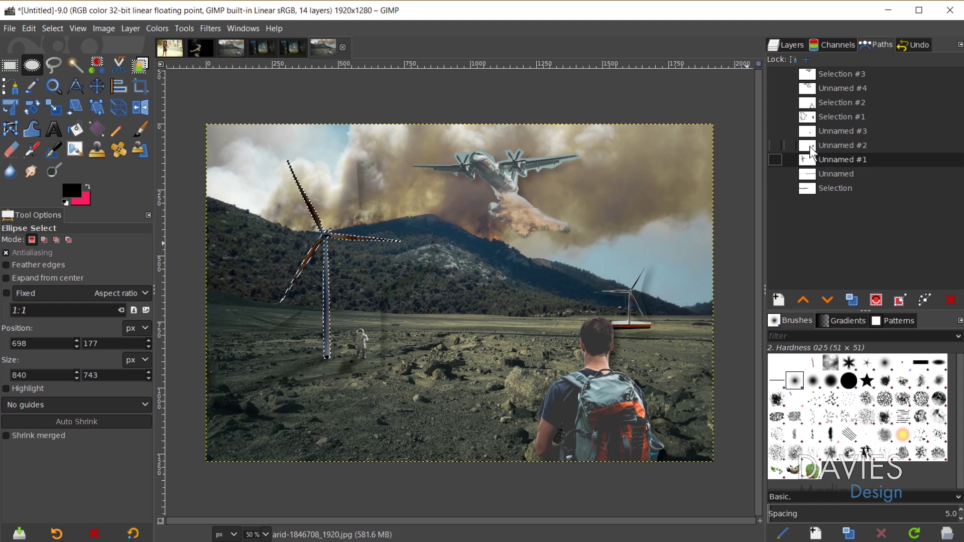
alt+shift+click(810, 148)
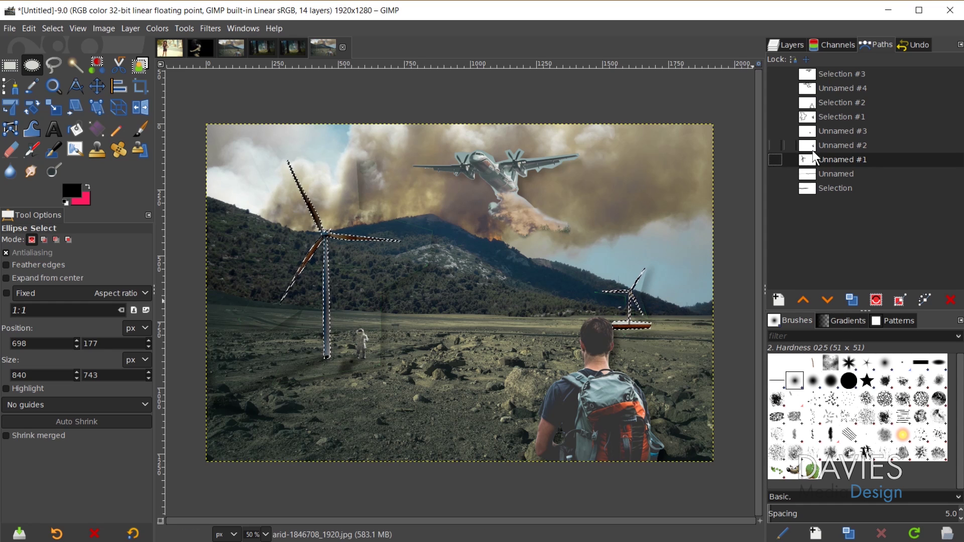
key(shift+ctrl+a)
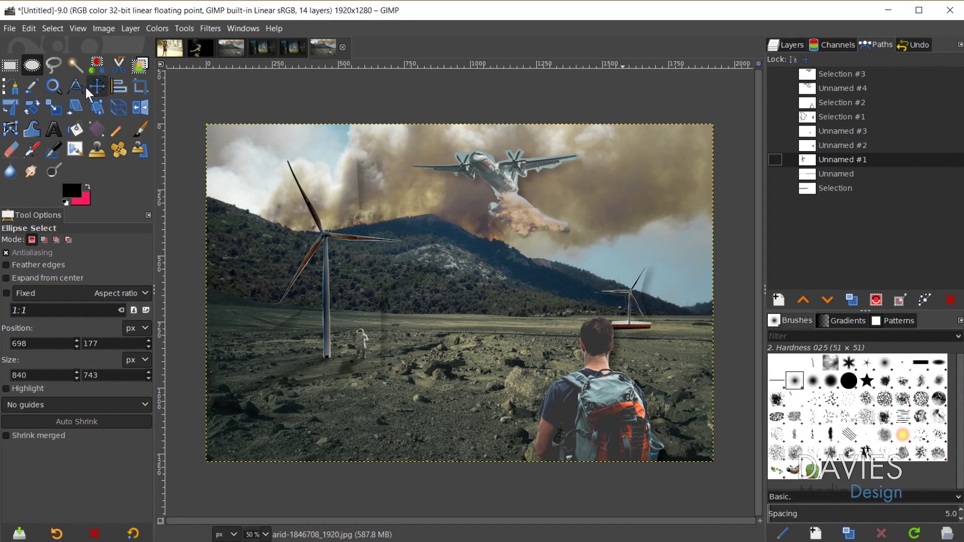
- Scale the Large Windmill layer down to 871x580 and shift it up and left
click(60, 113)
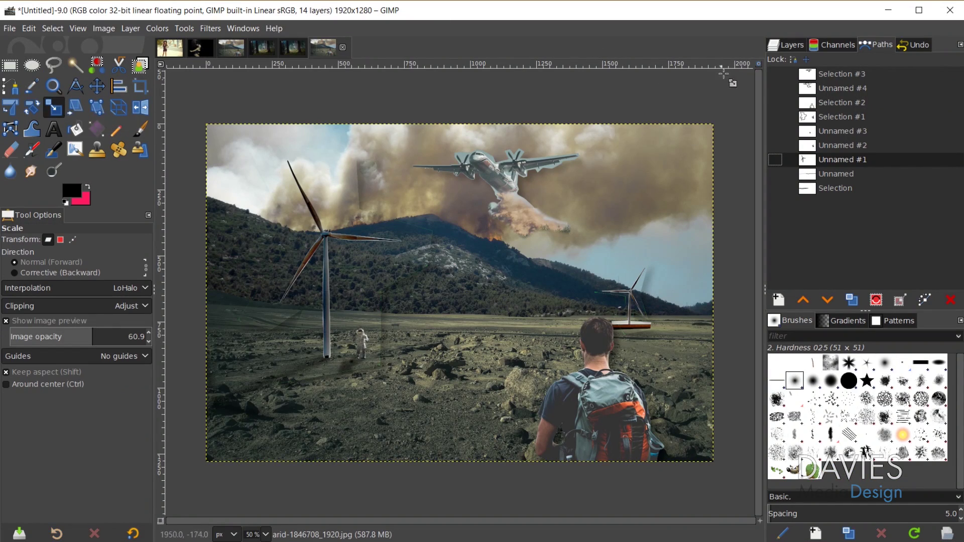
click(787, 44)
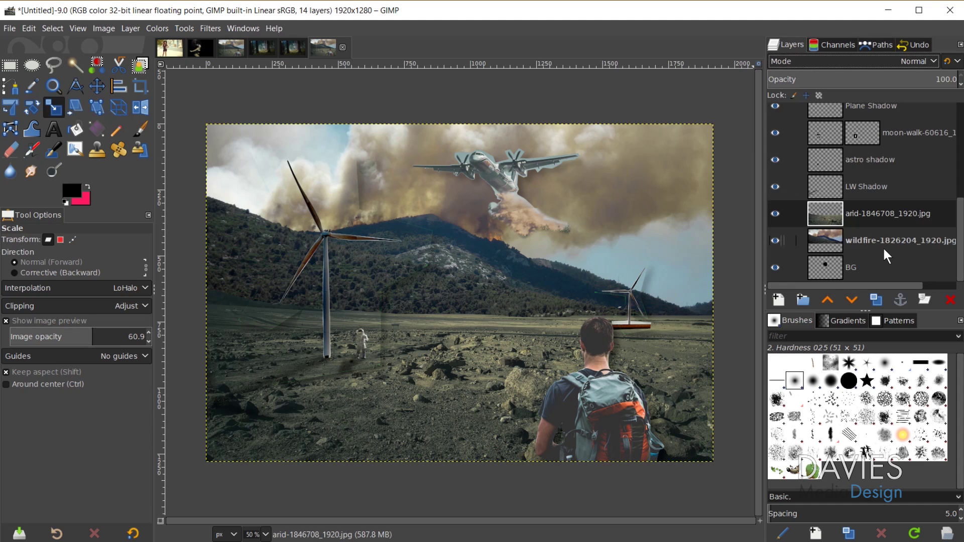
scroll(905, 254, up, 5)
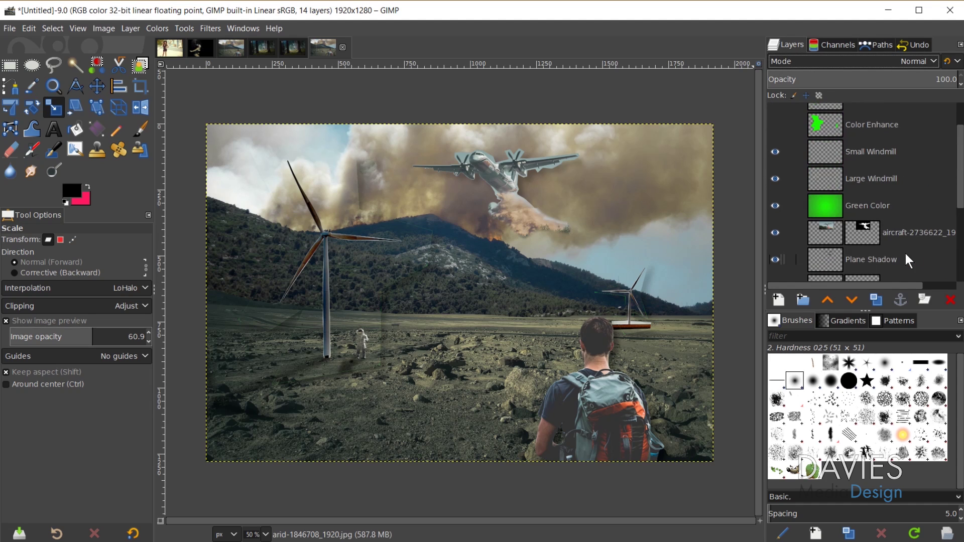
click(828, 176)
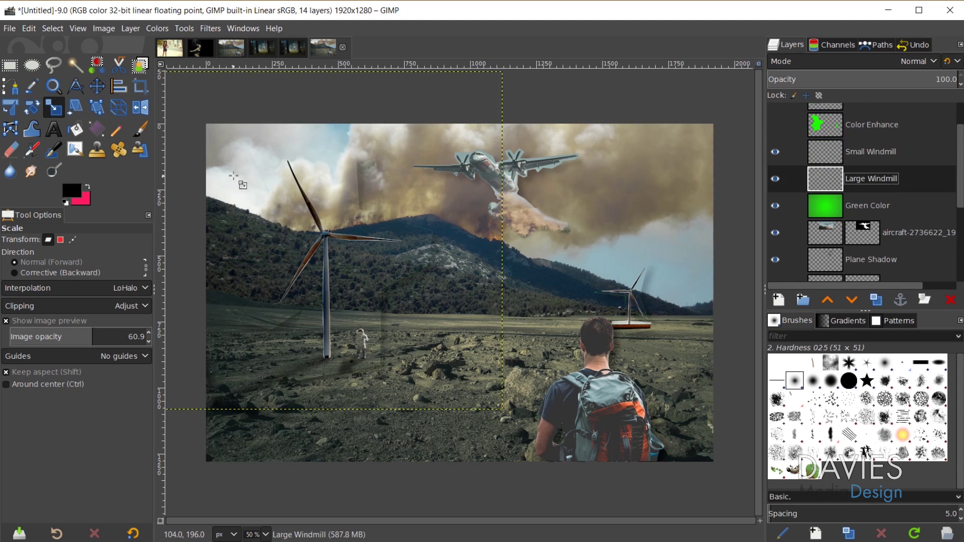
drag(233, 159, 382, 479)
drag(391, 340, 315, 312)
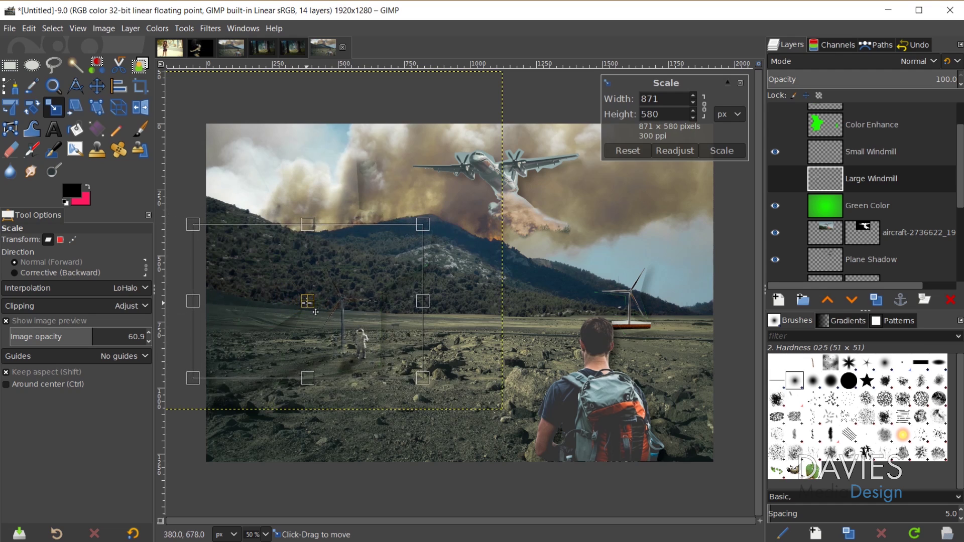
click(715, 150)
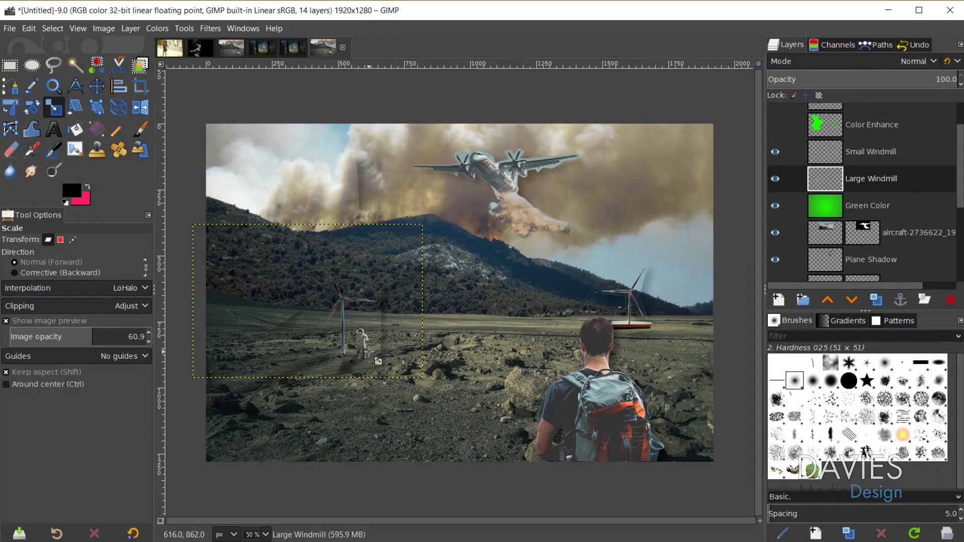
- Load the windmill's shape as a selection, then cancel a trial 1092x774 layer scaling
alt+click(830, 182)
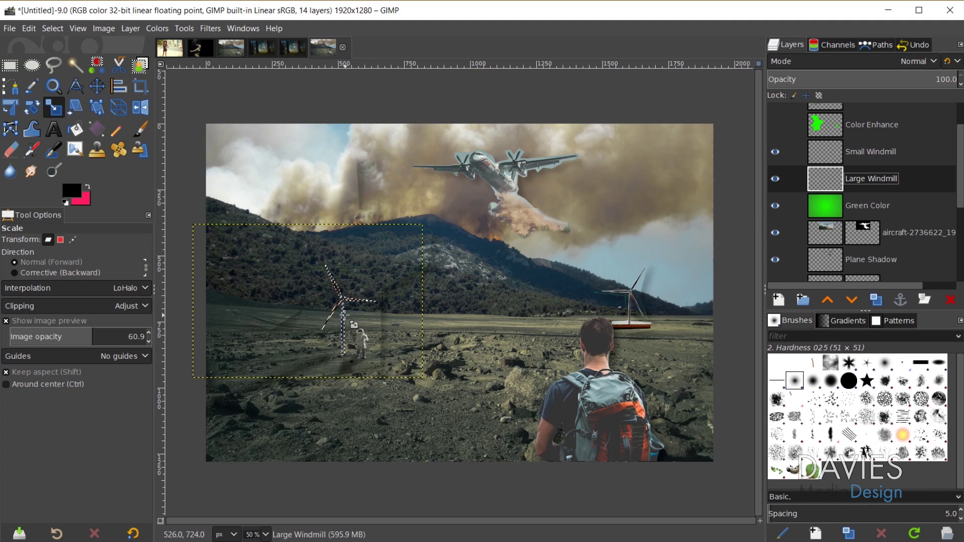
drag(353, 325, 428, 388)
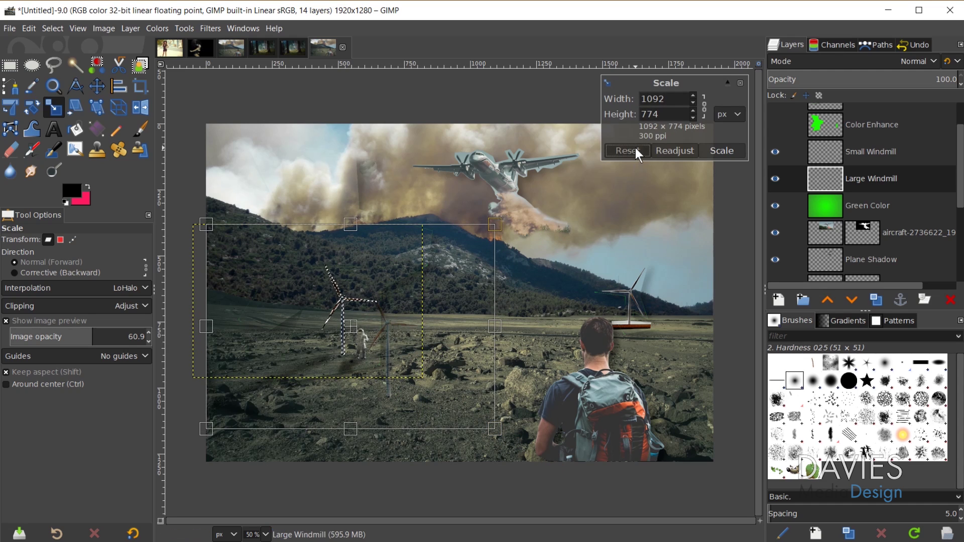
click(635, 148)
click(739, 84)
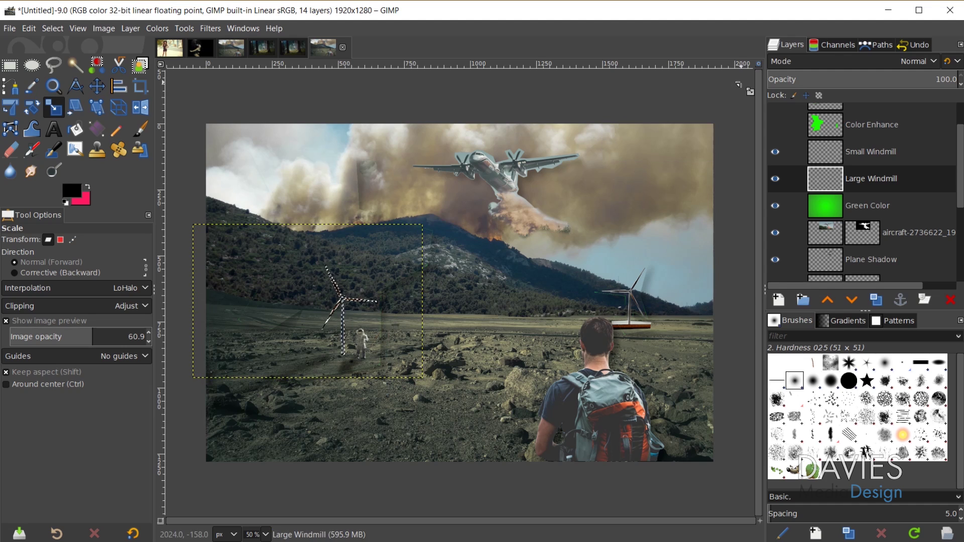
- Scale the windmill selection to 1583x1122 and move it toward the image centre
click(60, 240)
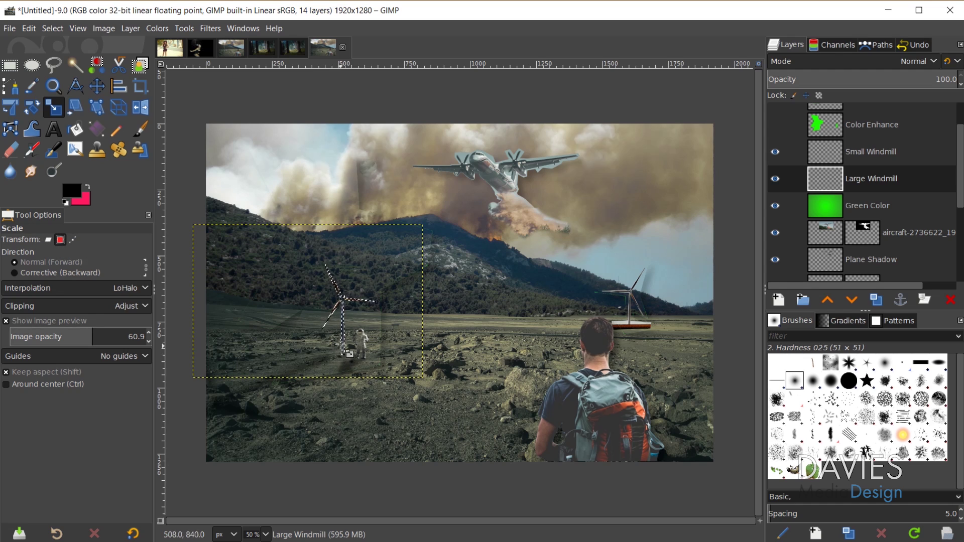
drag(343, 342, 597, 399)
drag(422, 372, 385, 237)
click(725, 155)
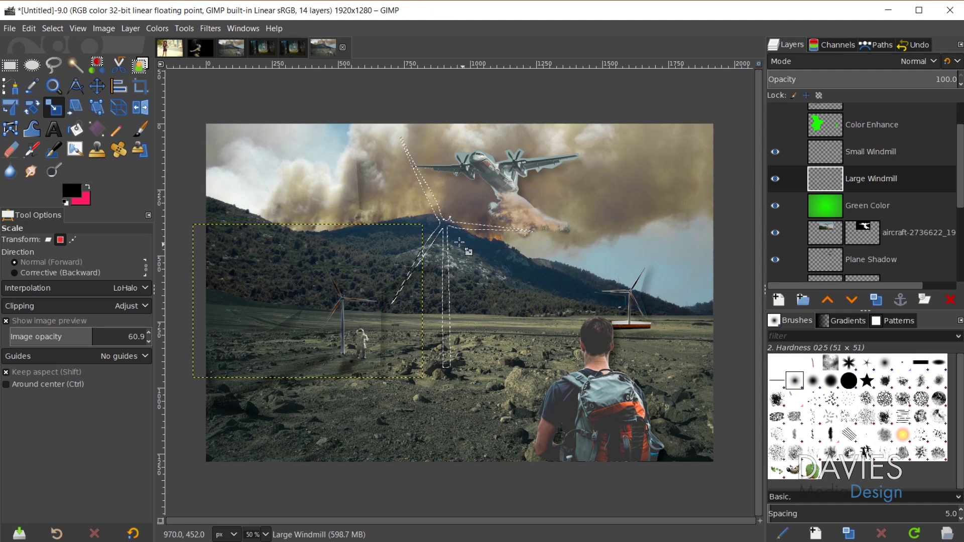
click(779, 300)
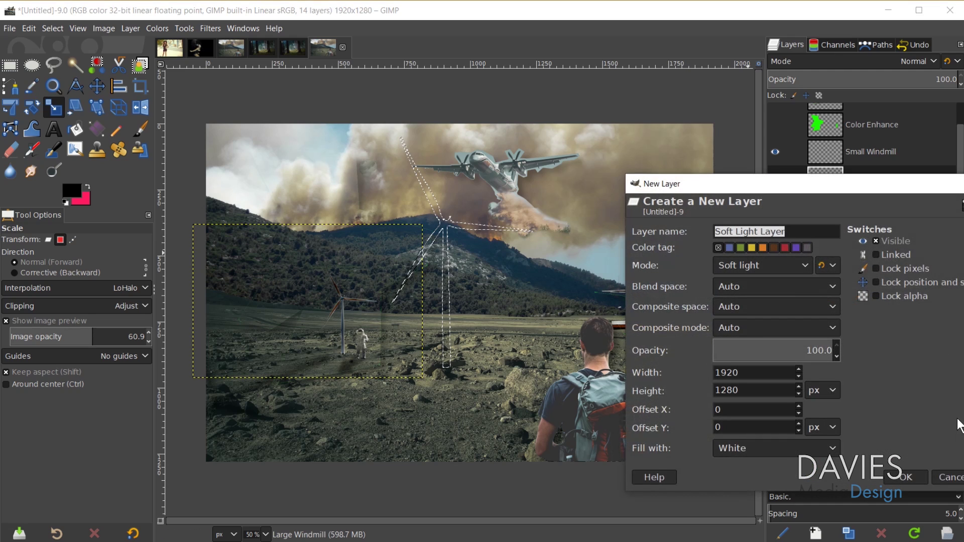
text(Windmill Object)
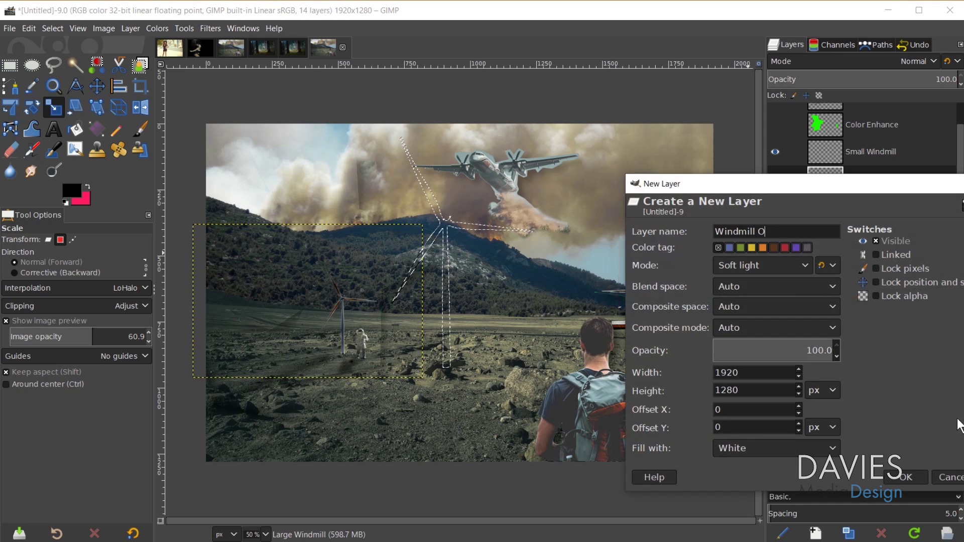
click(779, 268)
click(769, 278)
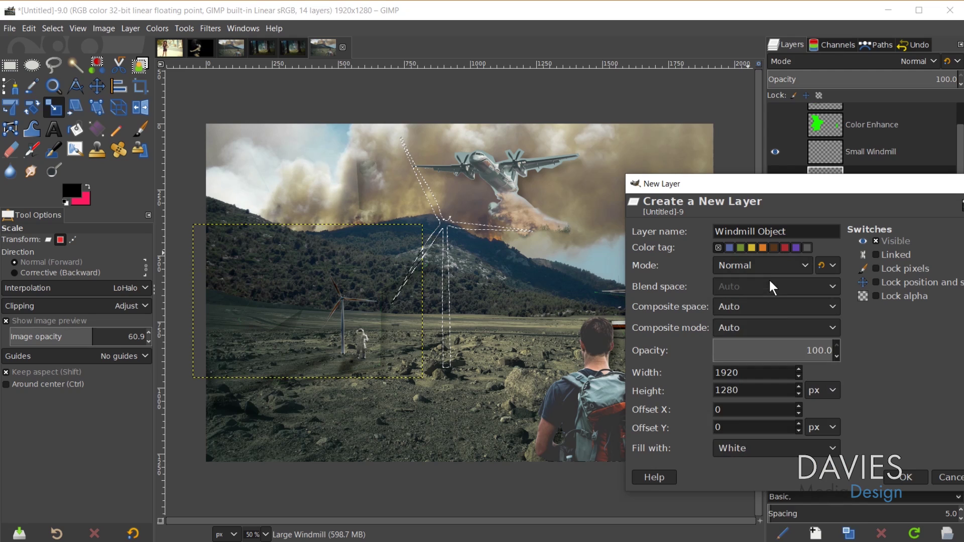
click(807, 447)
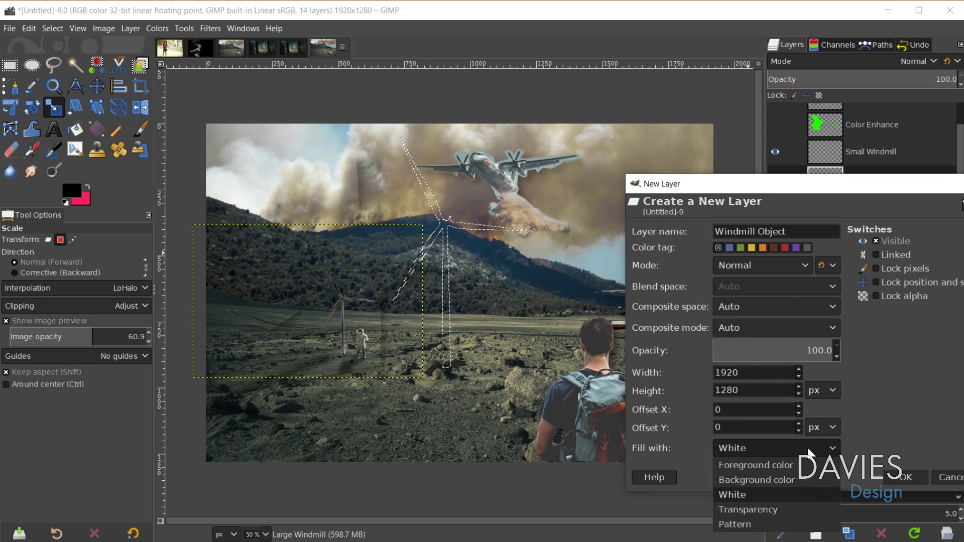
click(788, 510)
click(904, 477)
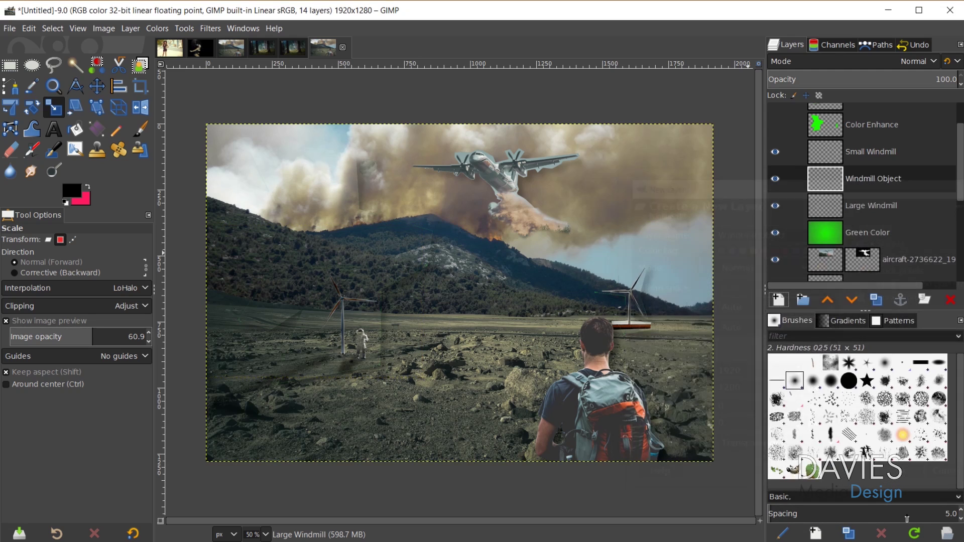
key(shift+b)
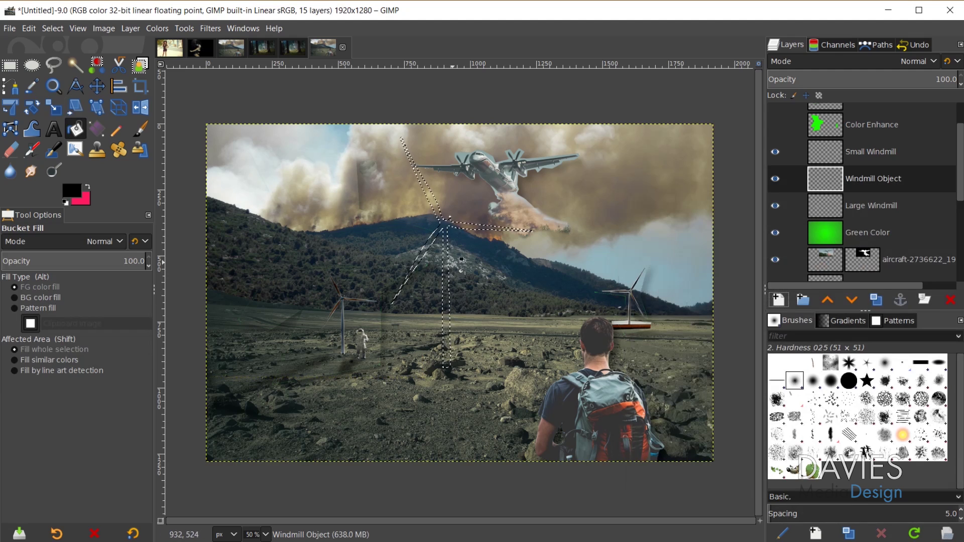
click(446, 241)
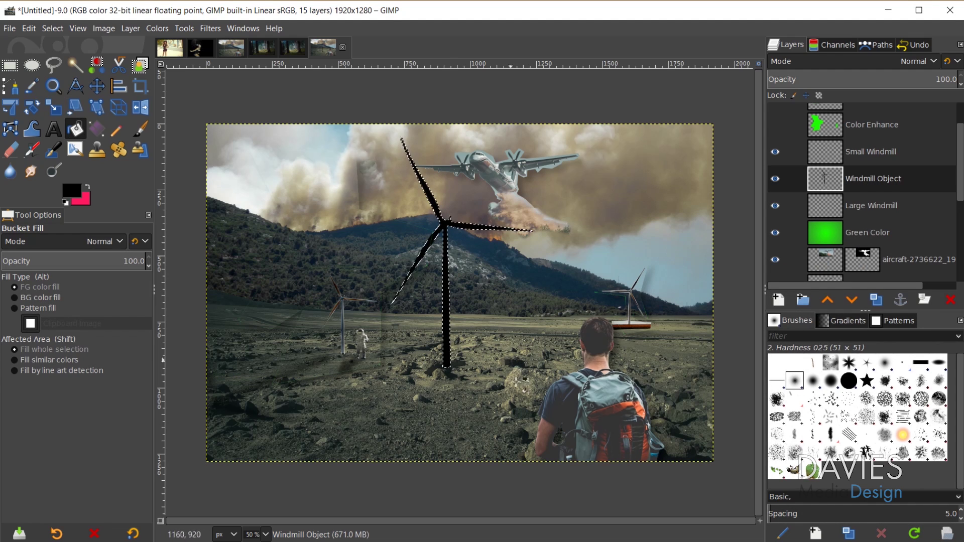
key(ctrl+shift+a)
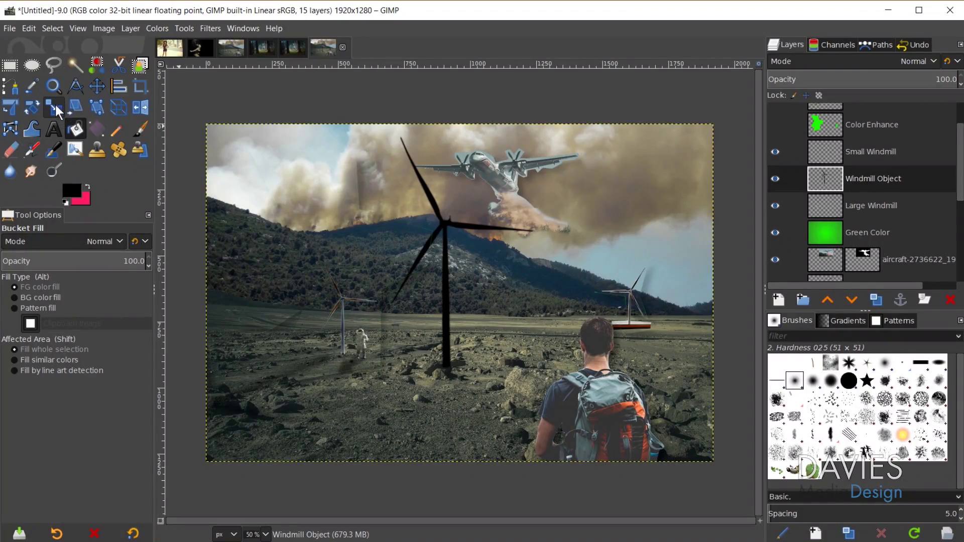
- Choose Unified Transform and make the Unnamed #1 windmill path visible
click(11, 108)
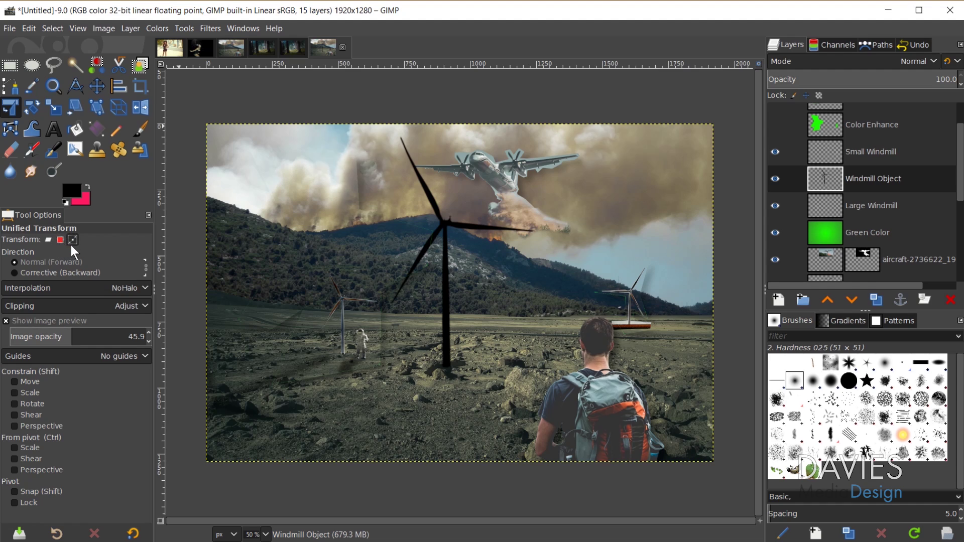
click(878, 45)
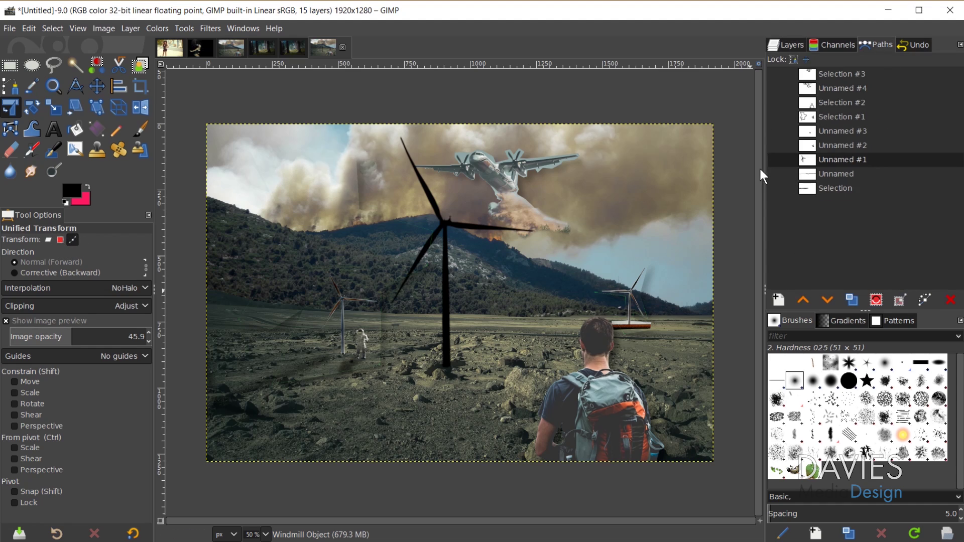
click(776, 160)
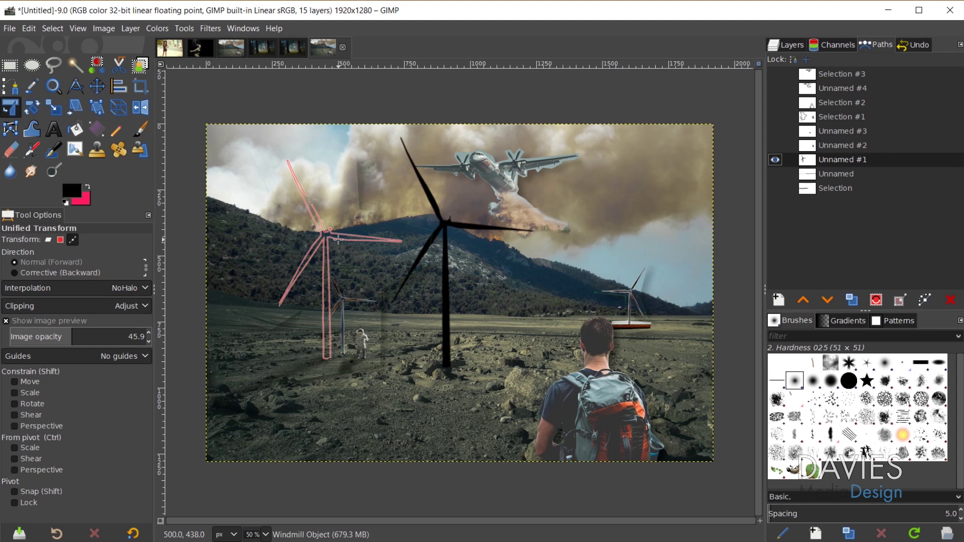
- Scale up, shear and rotate the windmill path clockwise, then apply the transform
click(338, 240)
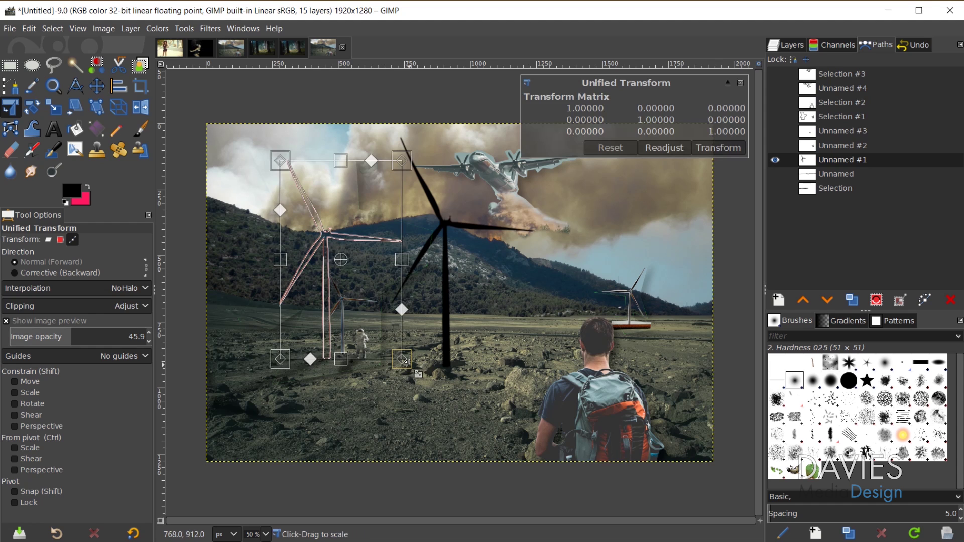
drag(407, 362, 564, 358)
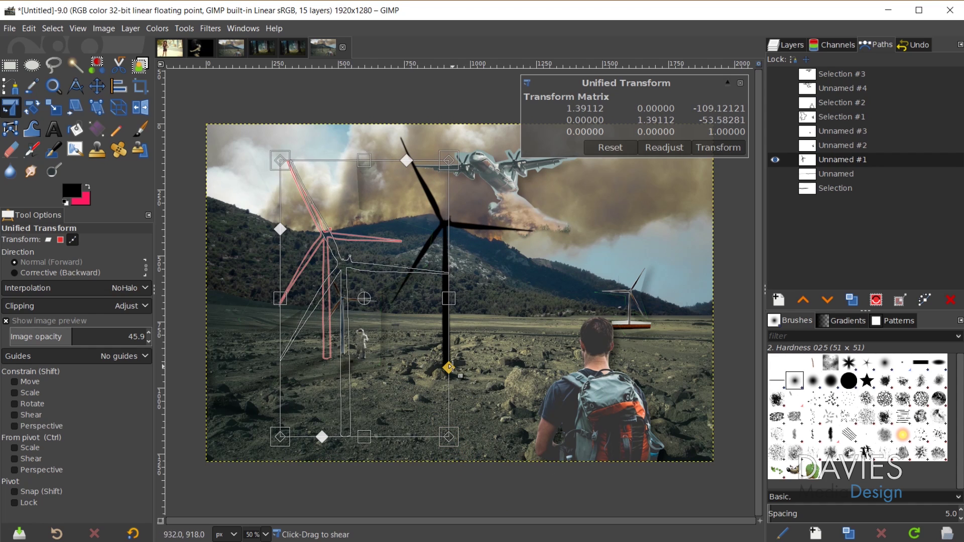
drag(448, 368, 434, 309)
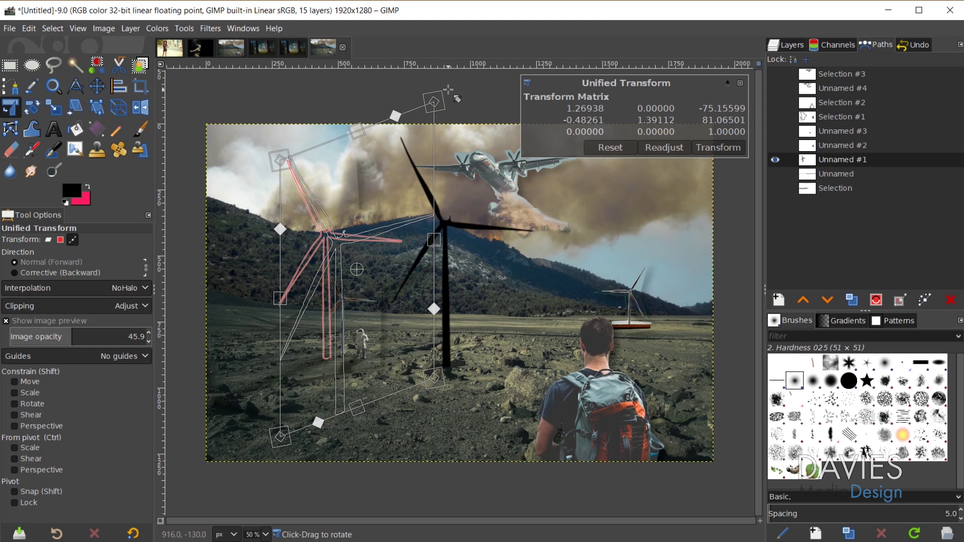
drag(449, 90, 448, 177)
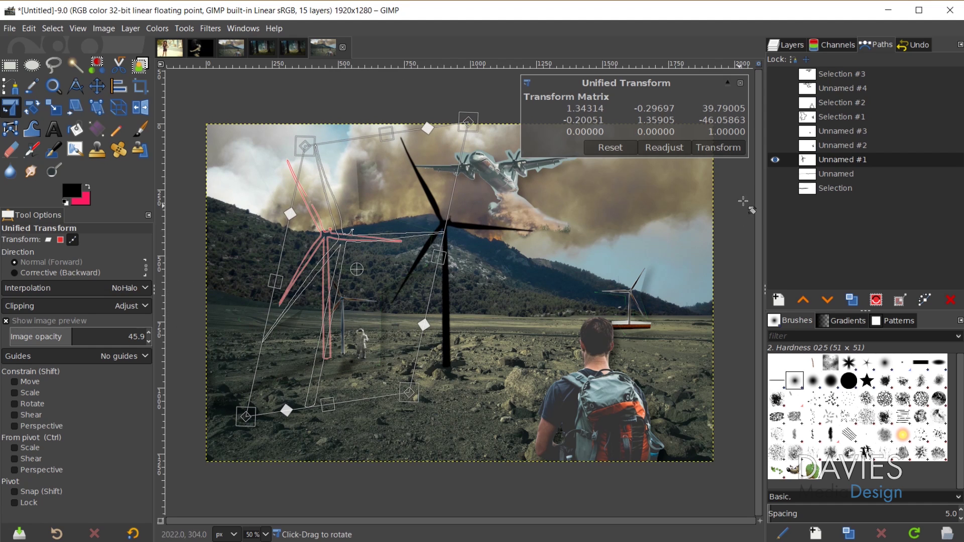
click(719, 148)
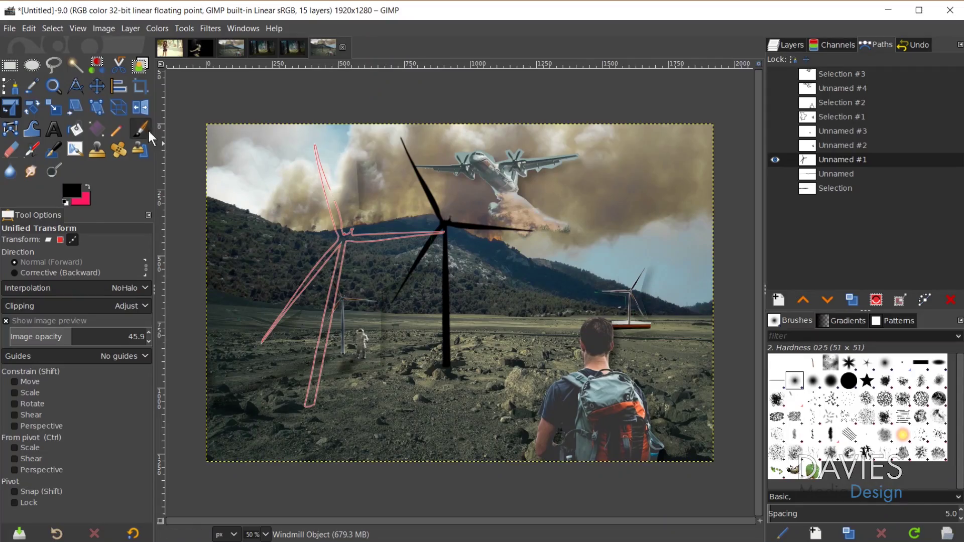
click(99, 91)
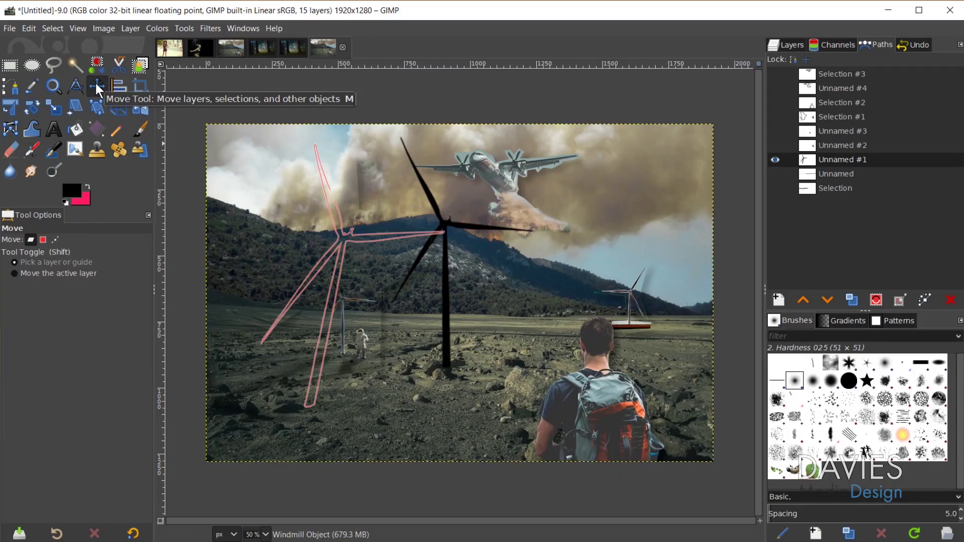
- Drag the tilted windmill path right, above the hiker, and convert it to a selection
click(56, 240)
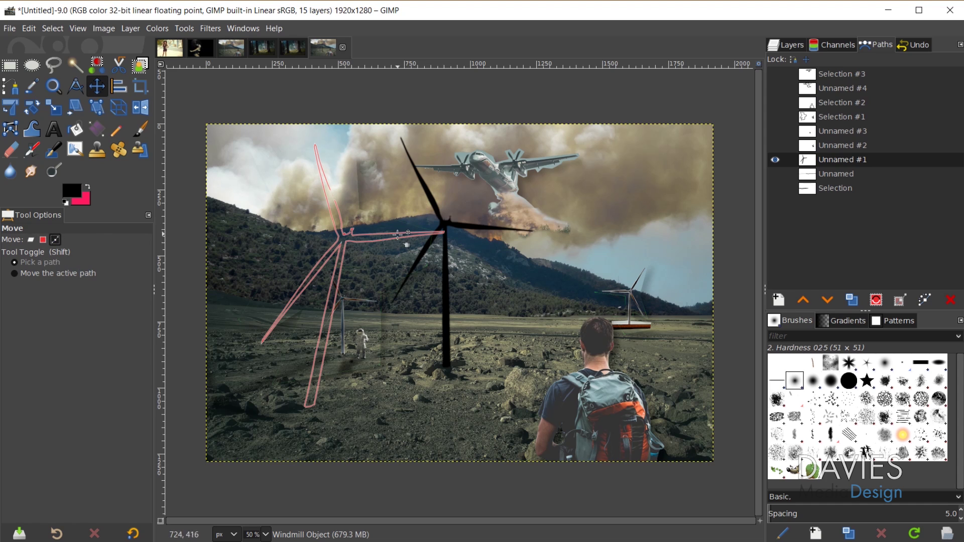
drag(415, 228, 644, 222)
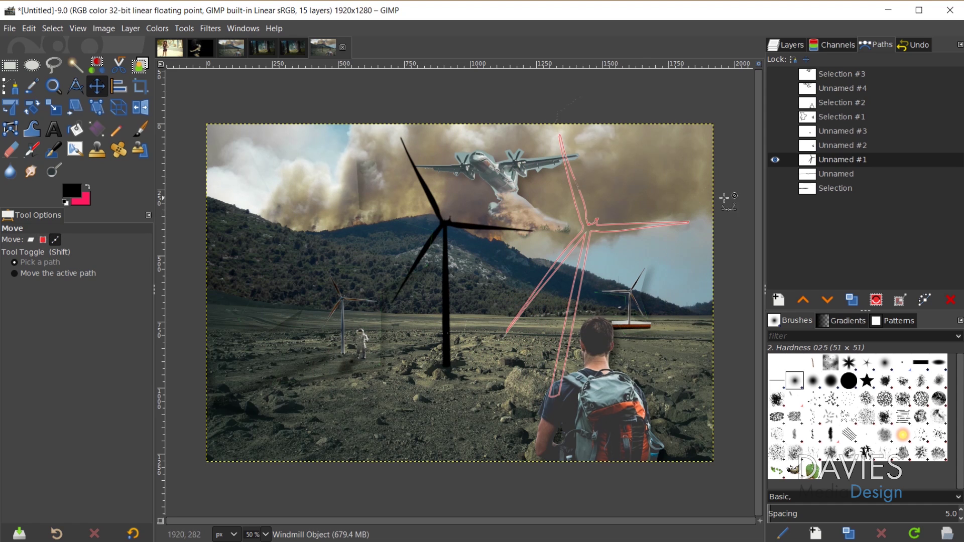
key(shift+v)
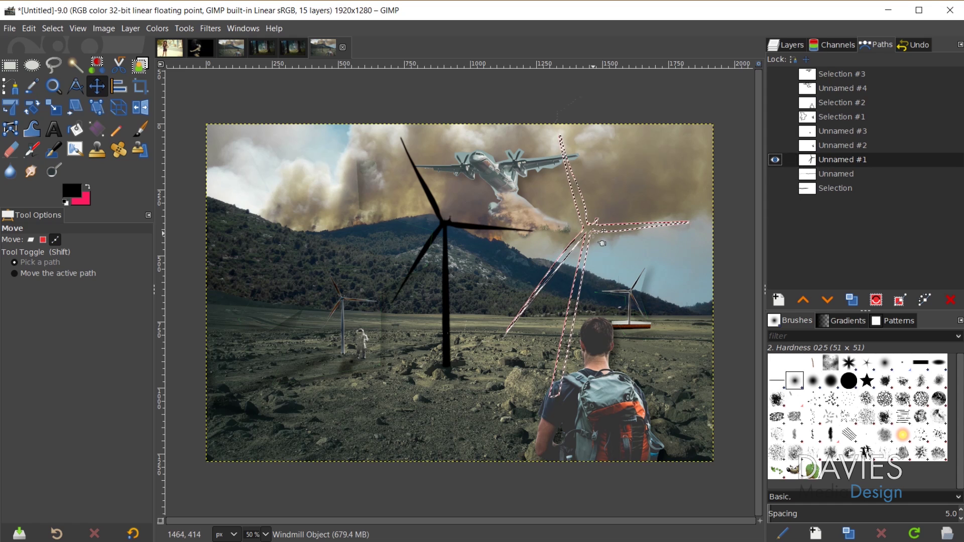
key(shift+b)
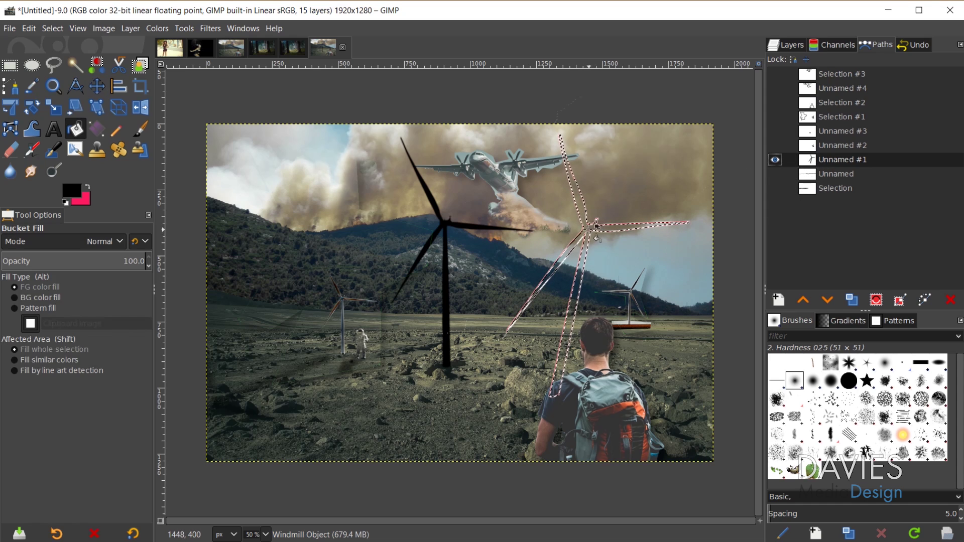
click(596, 227)
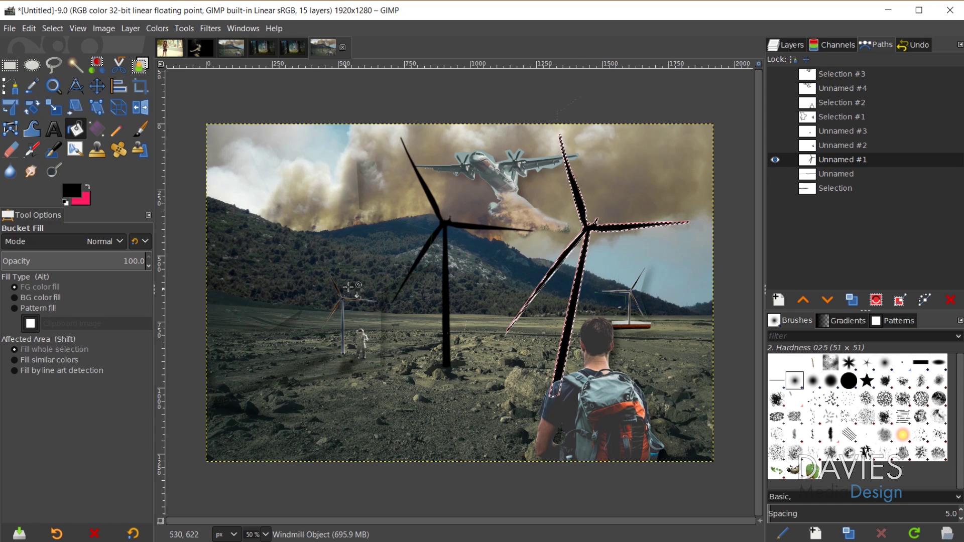
key(ctrl+z)
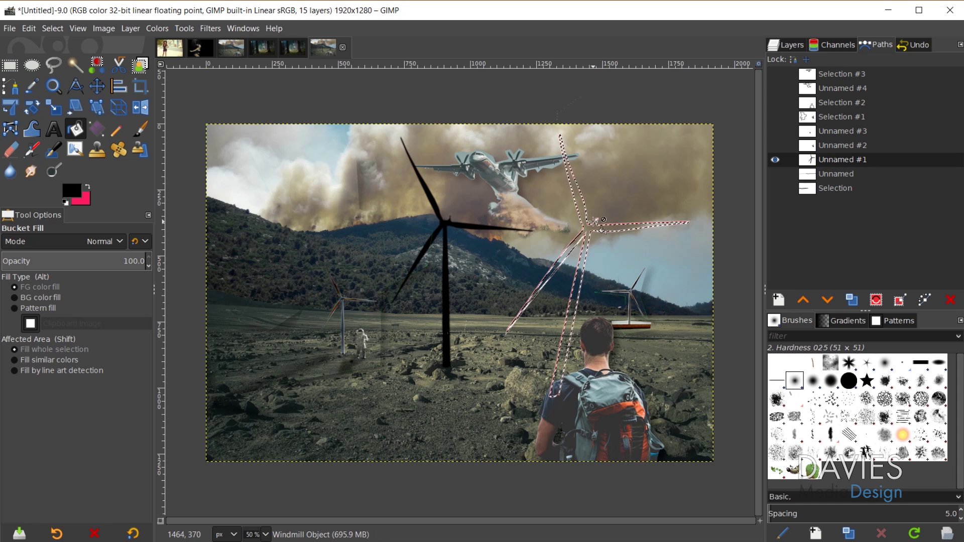
drag(74, 188, 526, 210)
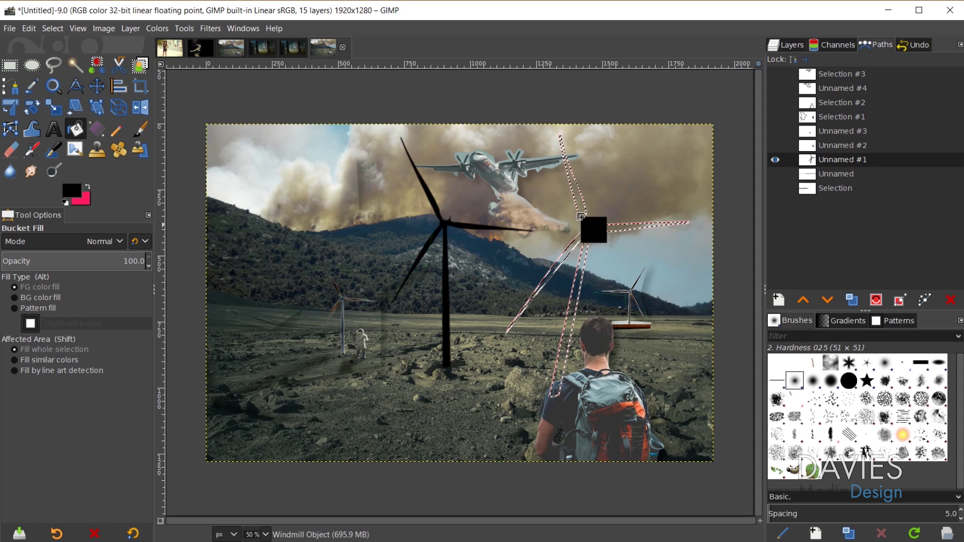
drag(588, 217, 588, 218)
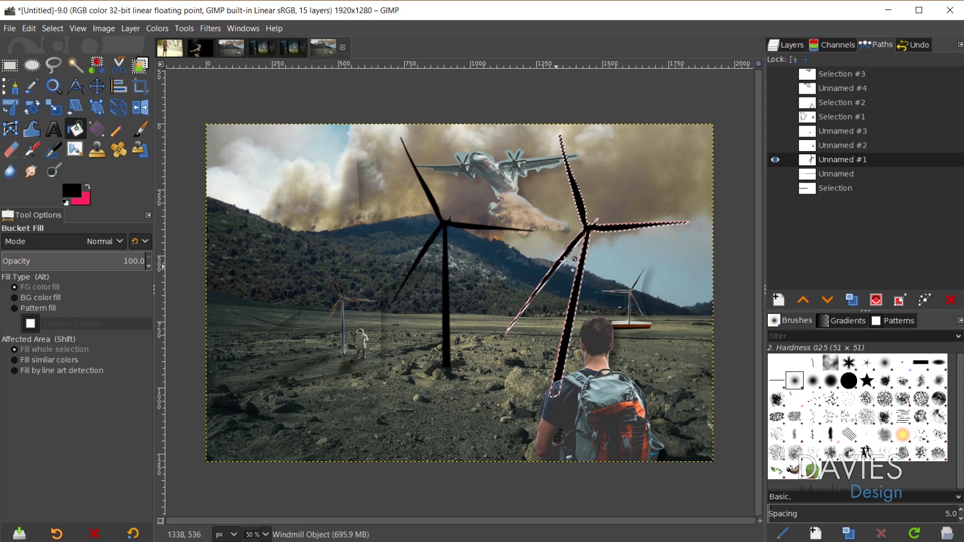
- Undo the black fill and set the foreground to blue and the background to red
key(ctrl+z)
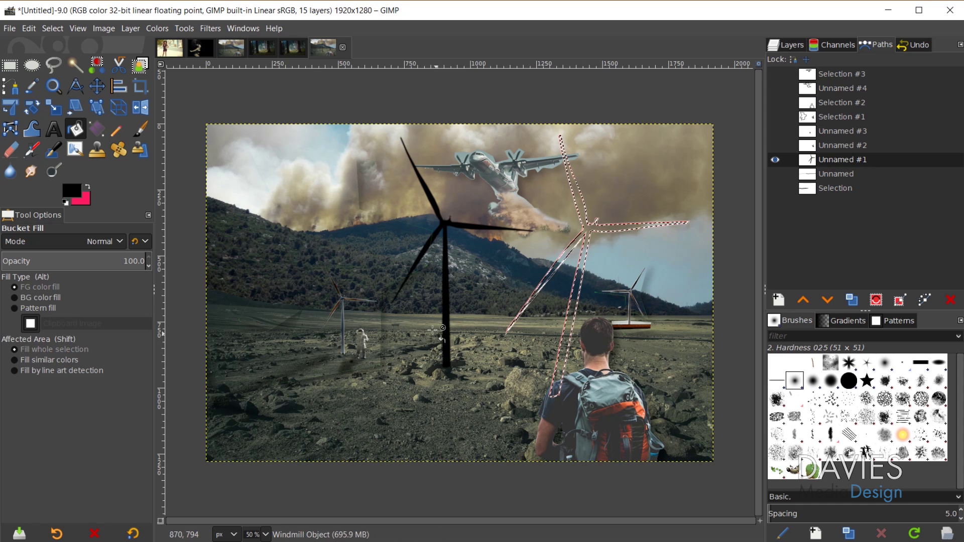
click(66, 190)
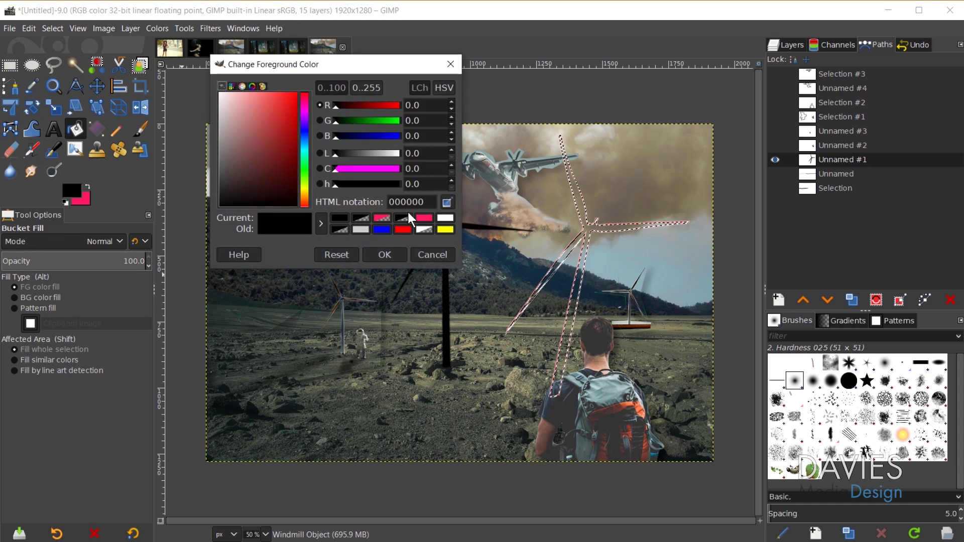
click(377, 224)
click(388, 254)
click(89, 202)
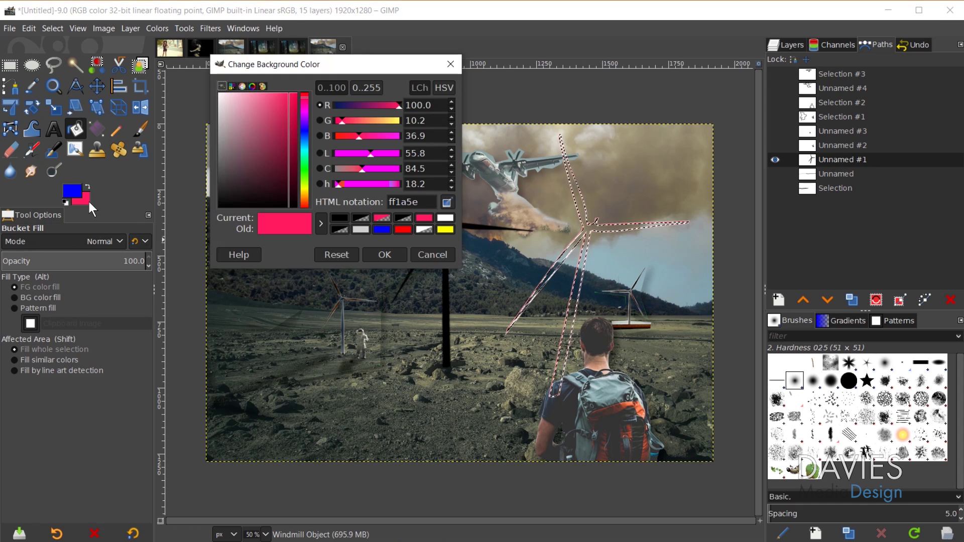
click(403, 229)
click(380, 257)
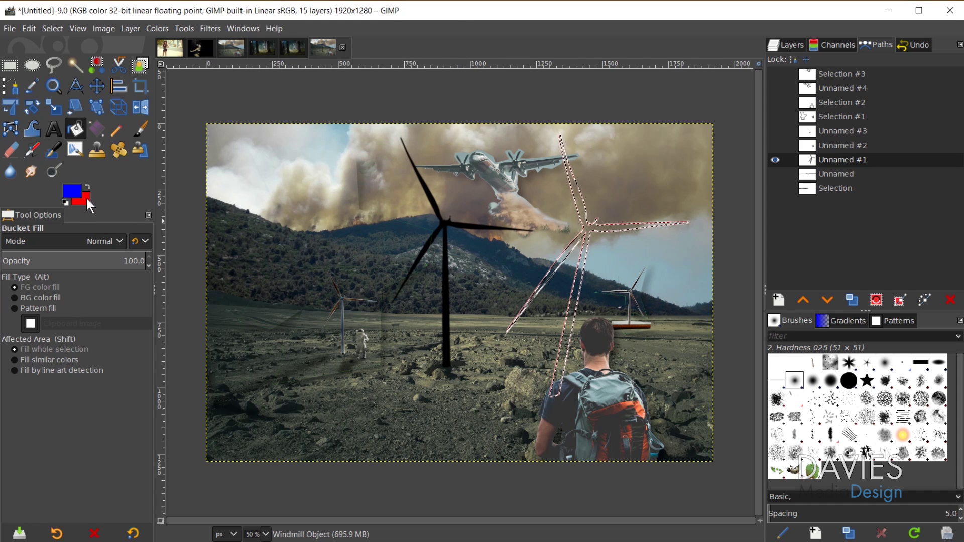
- Try a red fill in the windmill selection, undo it, and select none
drag(86, 197, 601, 257)
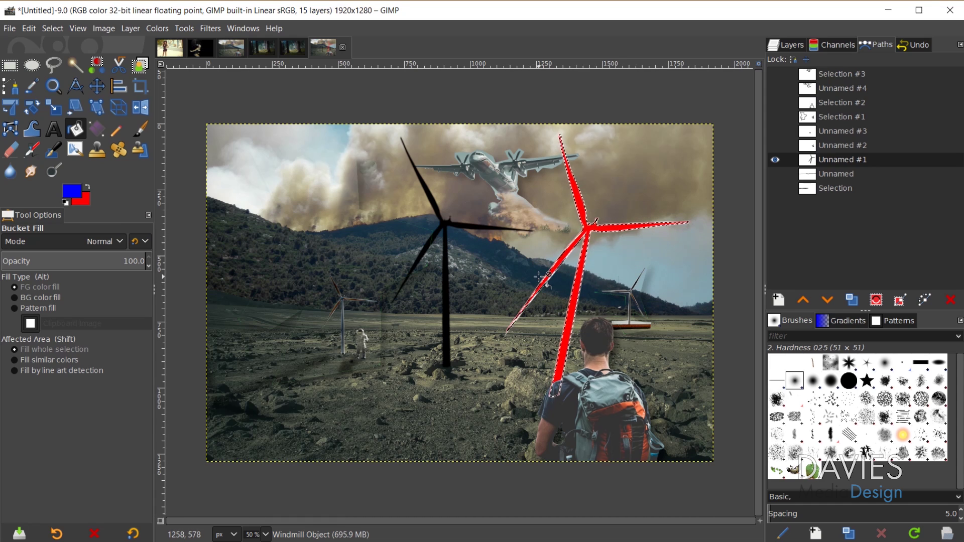
key(ctrl+z)
key(ctrl+shift+a)
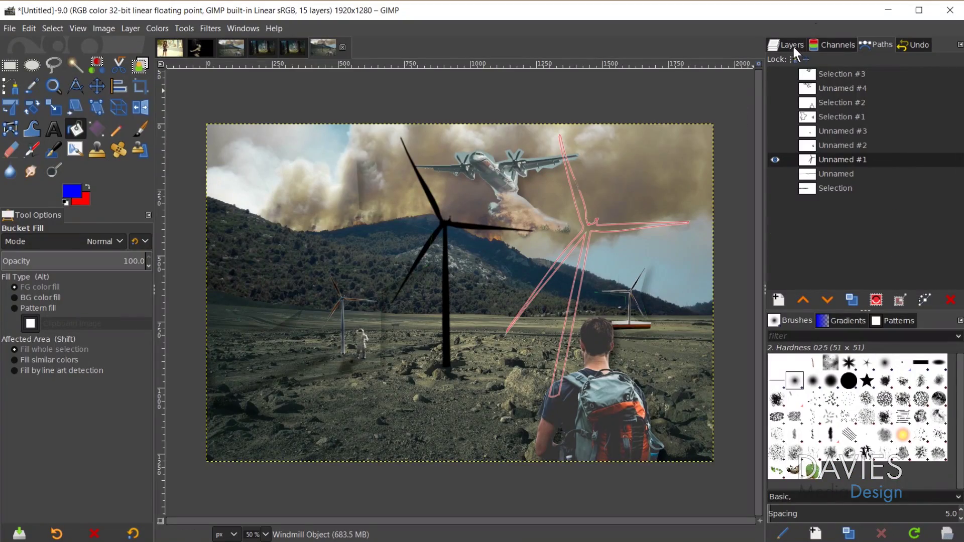
- Add a new layer named 'Color' above the hiker-1149877_1920.jpg layer
click(792, 47)
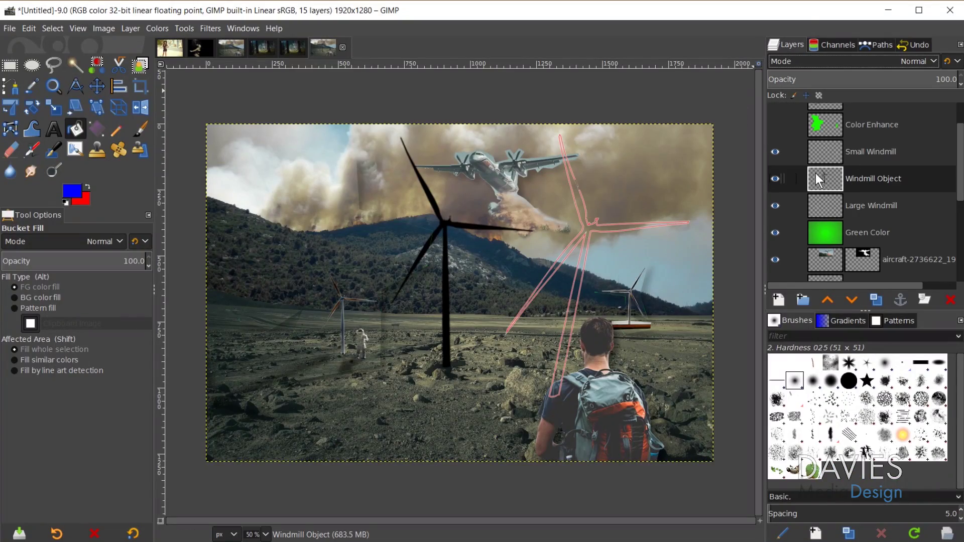
scroll(815, 175, up, 2)
click(825, 119)
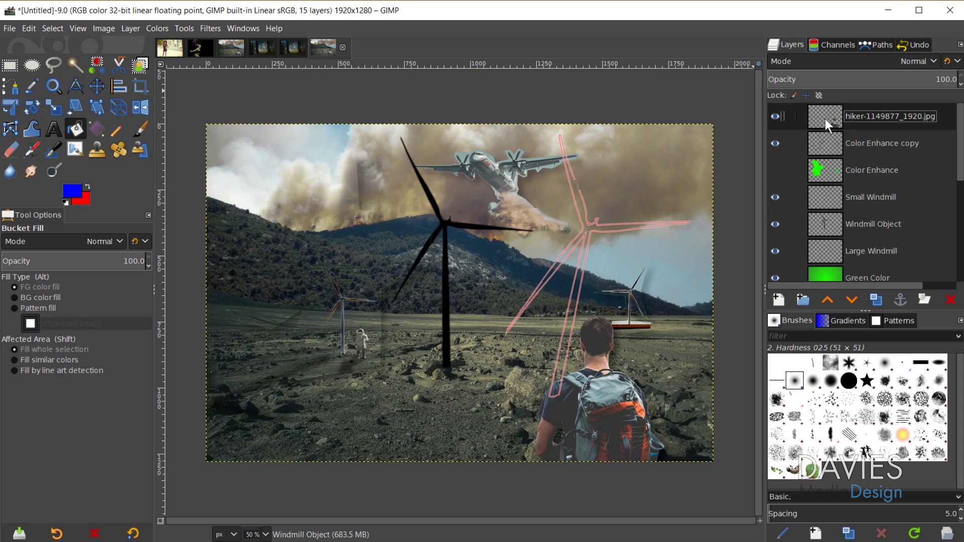
click(780, 300)
text(Co)
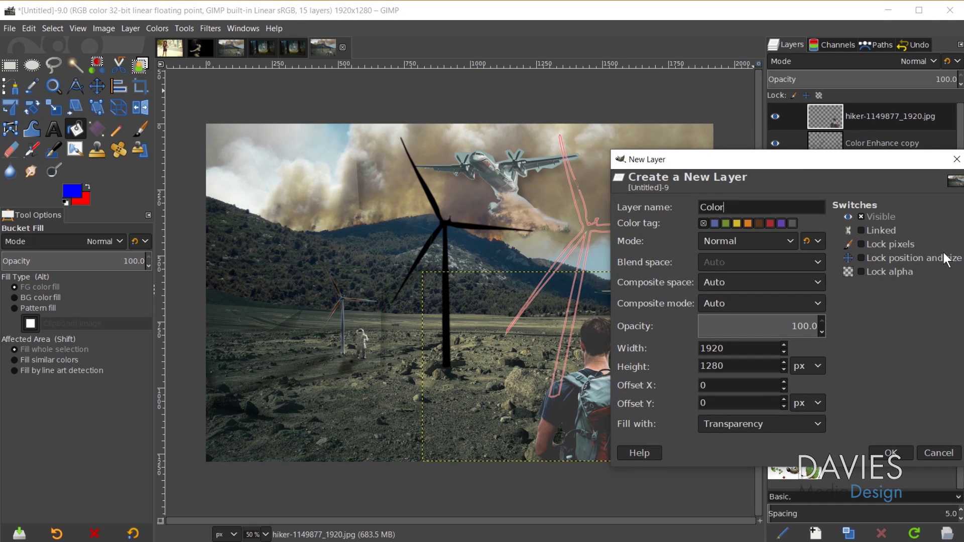
text(lor)
key(Return)
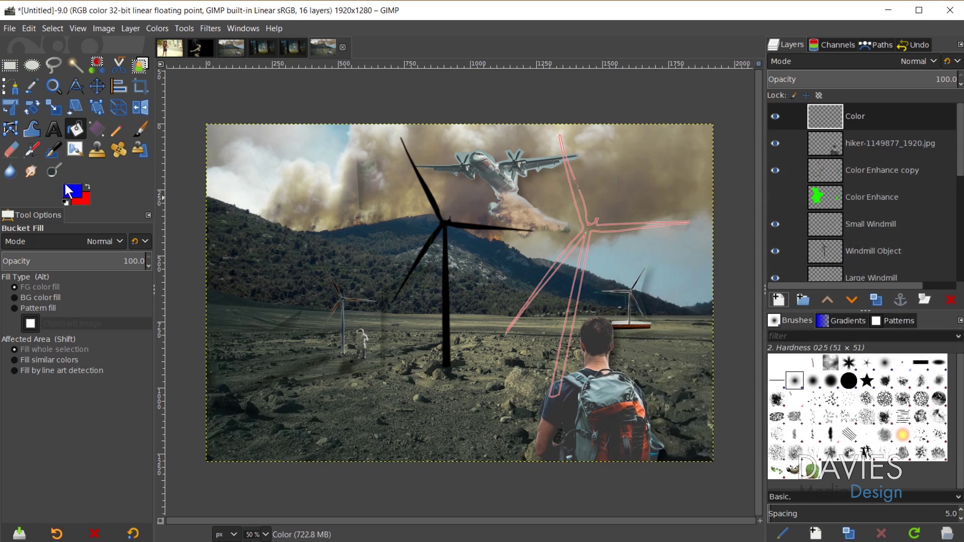
- Test and undo blue and red fills on the Color layer, and hide the pink windmill path
drag(69, 191, 400, 211)
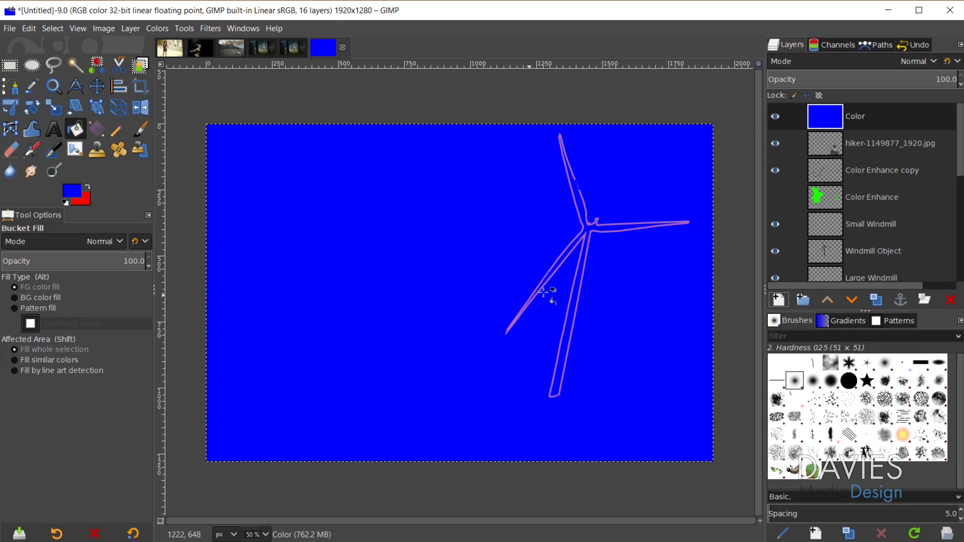
key(ctrl+z)
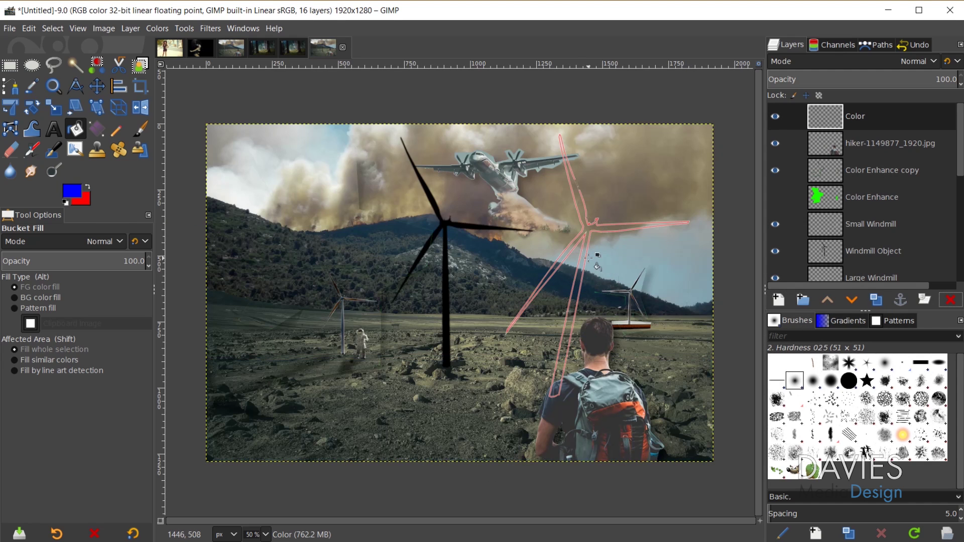
click(876, 46)
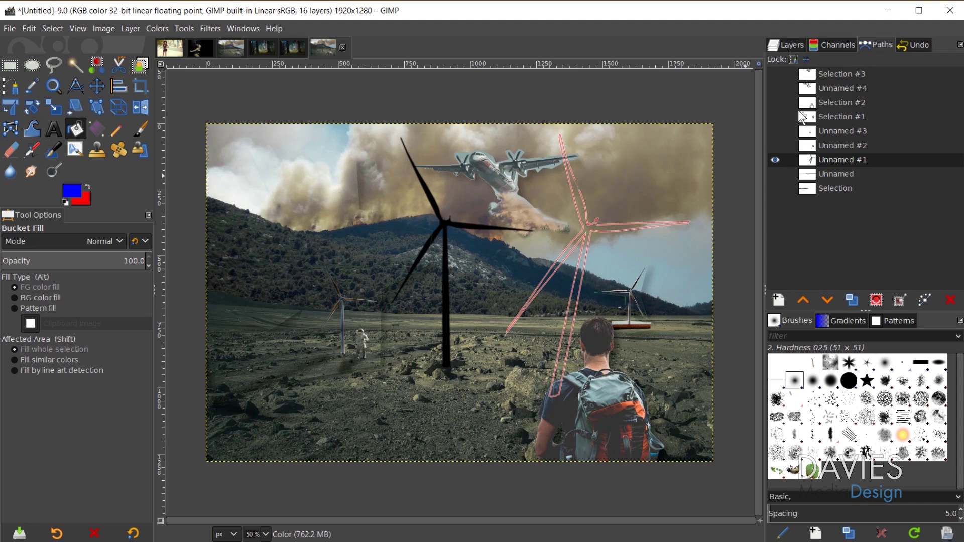
click(776, 160)
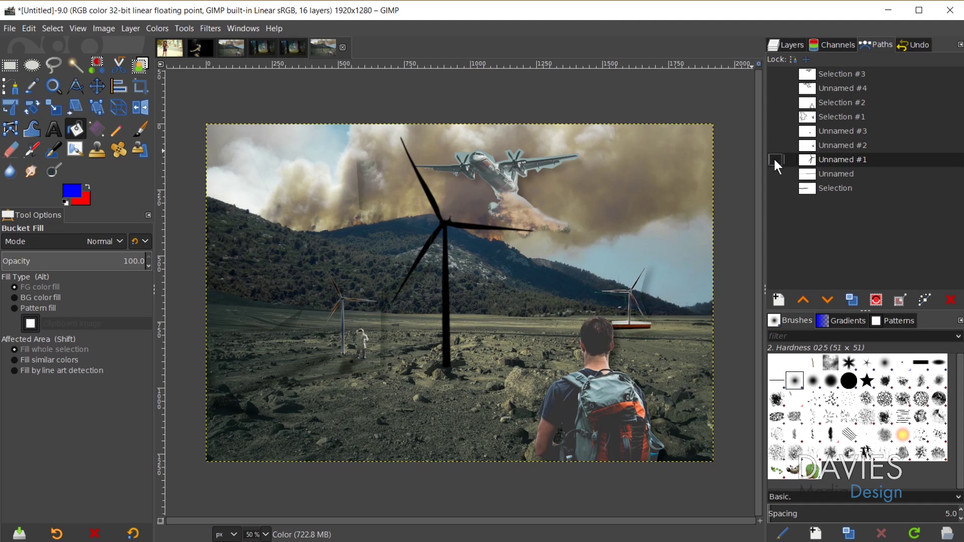
click(796, 44)
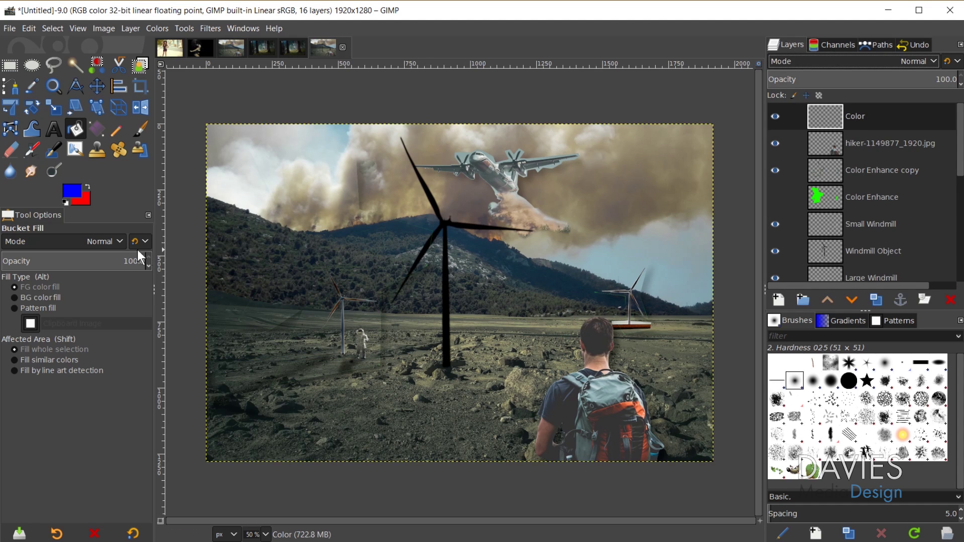
drag(85, 198, 369, 246)
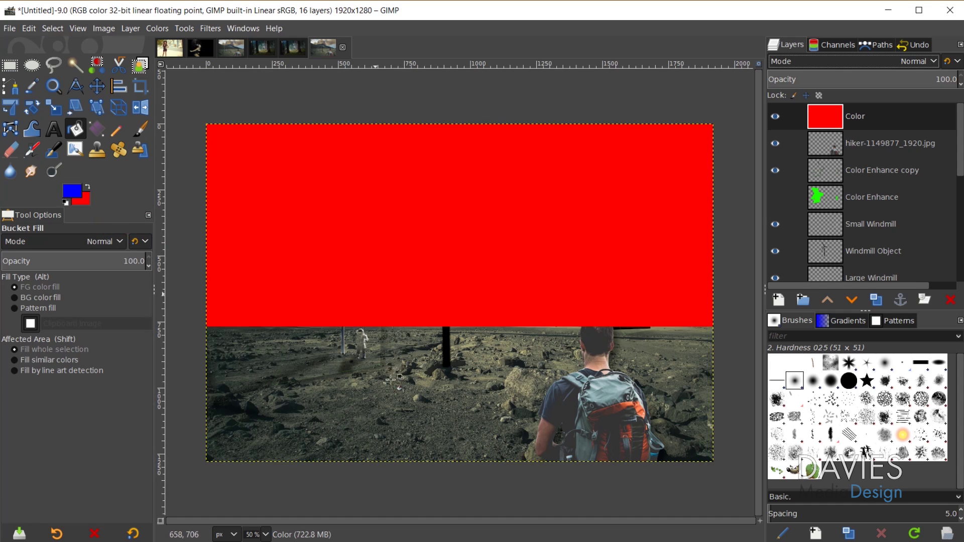
key(ctrl+z)
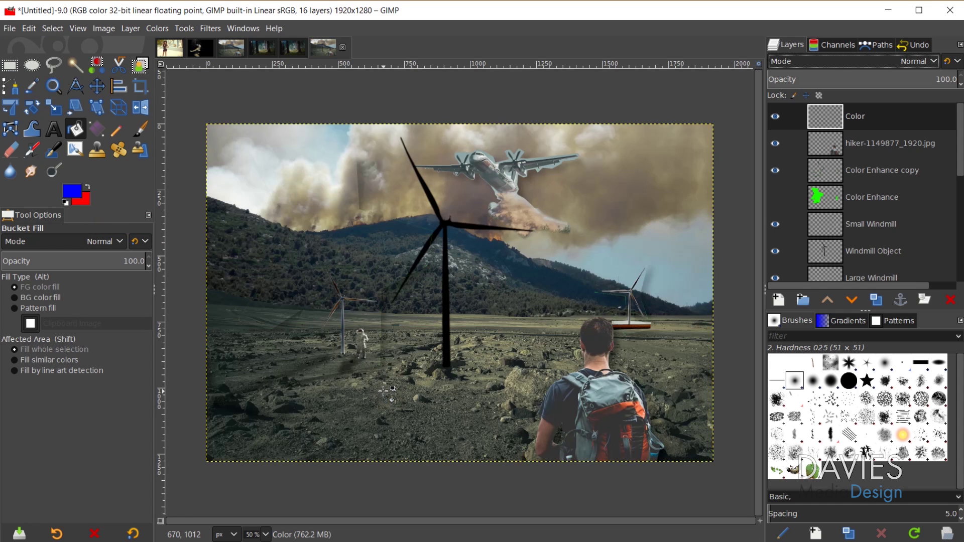
key(e)
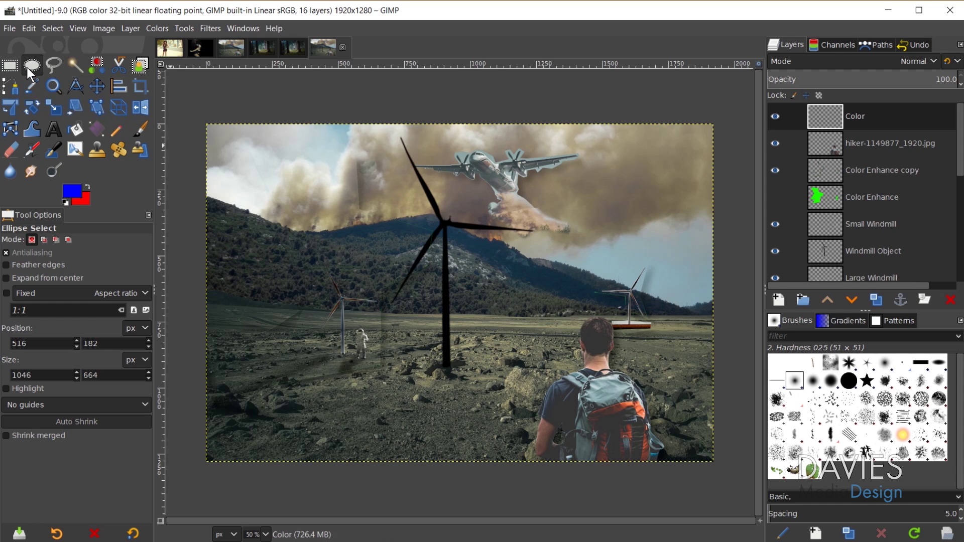
- Select an ellipse across the image centre, fill it blue, lock the layer's alpha, then refill it red
drag(328, 210, 643, 349)
drag(79, 196, 504, 305)
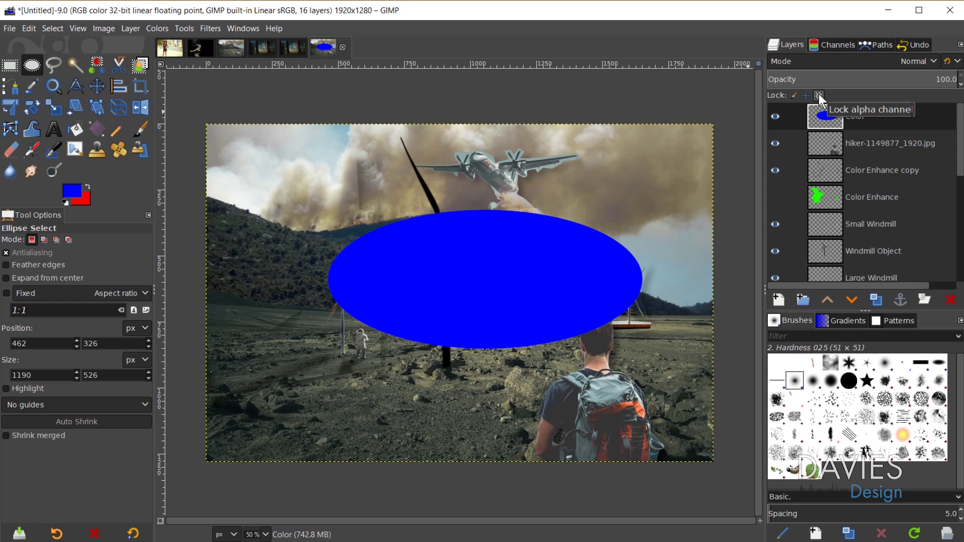
click(819, 96)
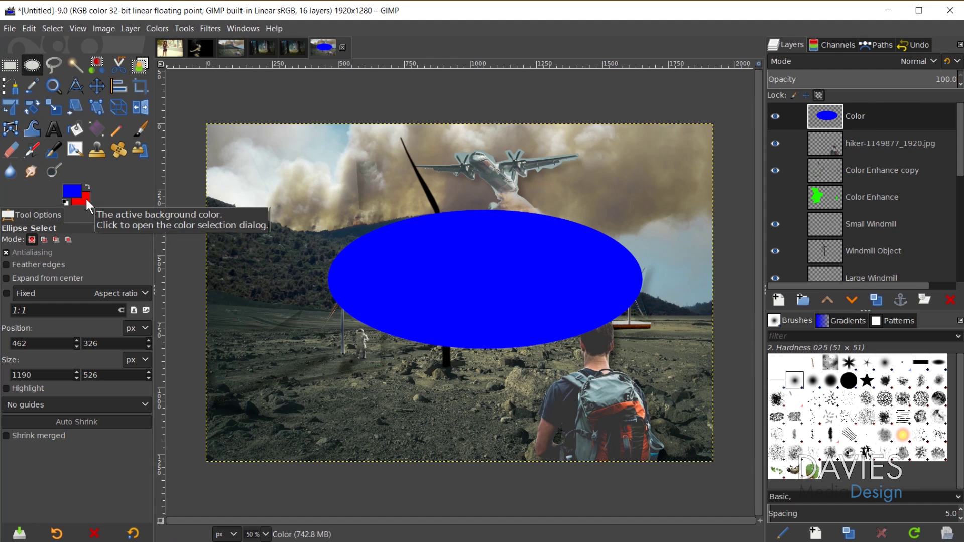
drag(85, 197, 271, 158)
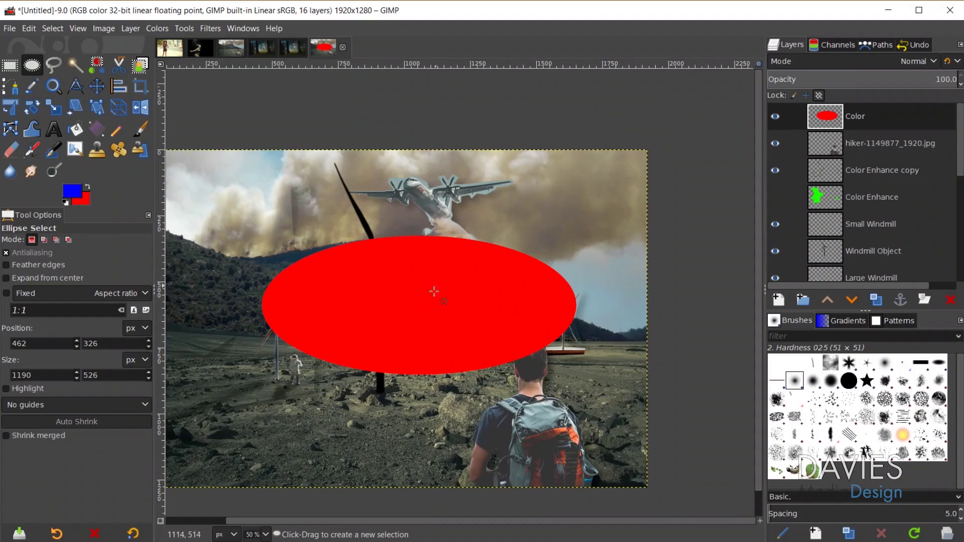
- Zoom into the ellipse edge and bucket-fill the ellipse blue on the Color layer
scroll(470, 279, up, 9)
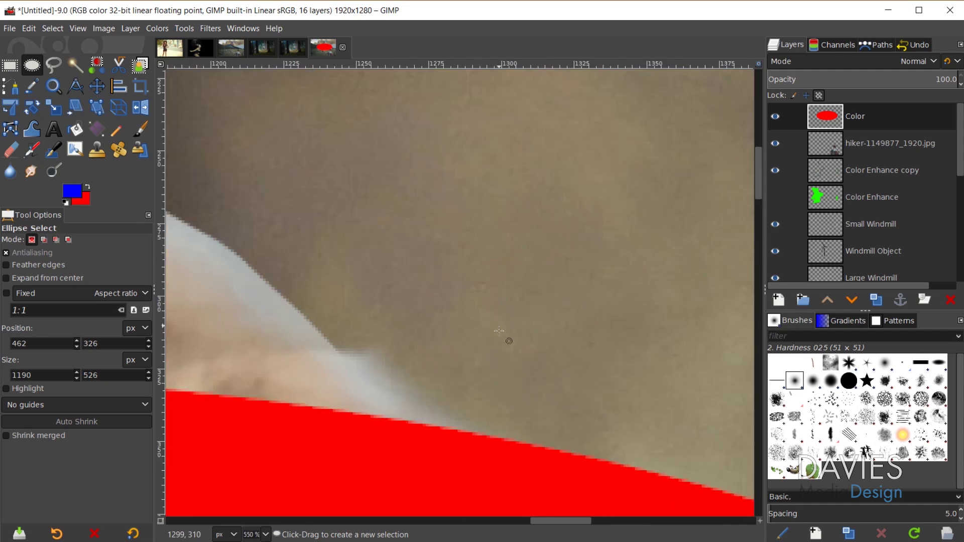
scroll(438, 476, up, 1)
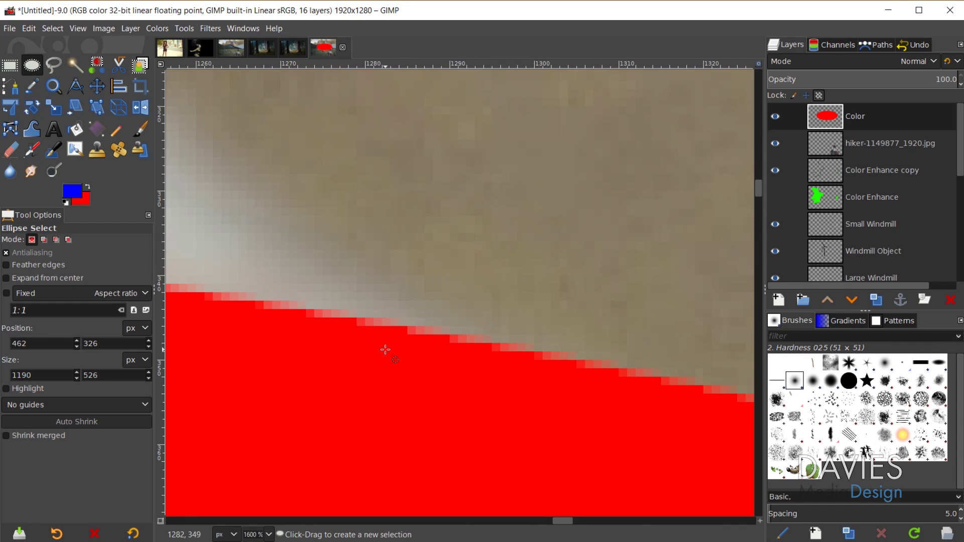
key(shift+b)
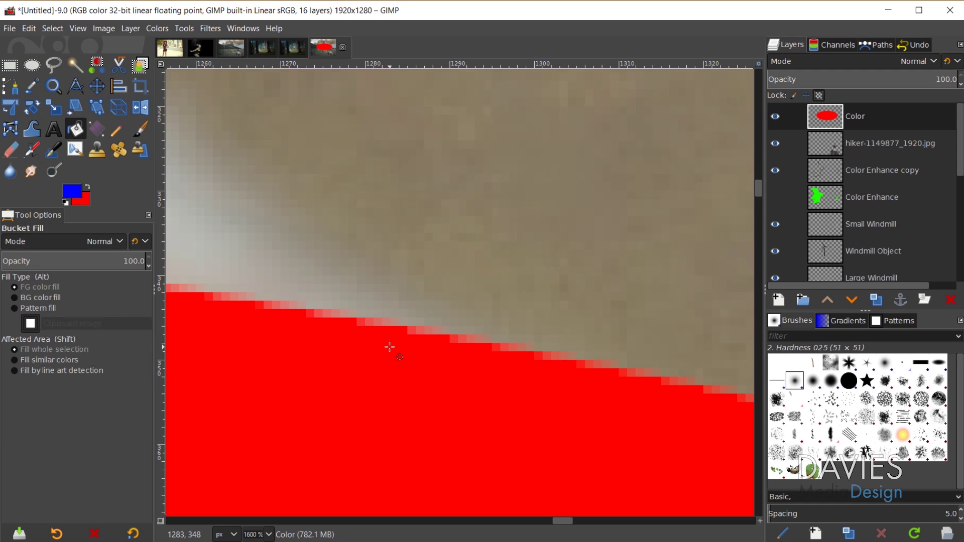
click(826, 116)
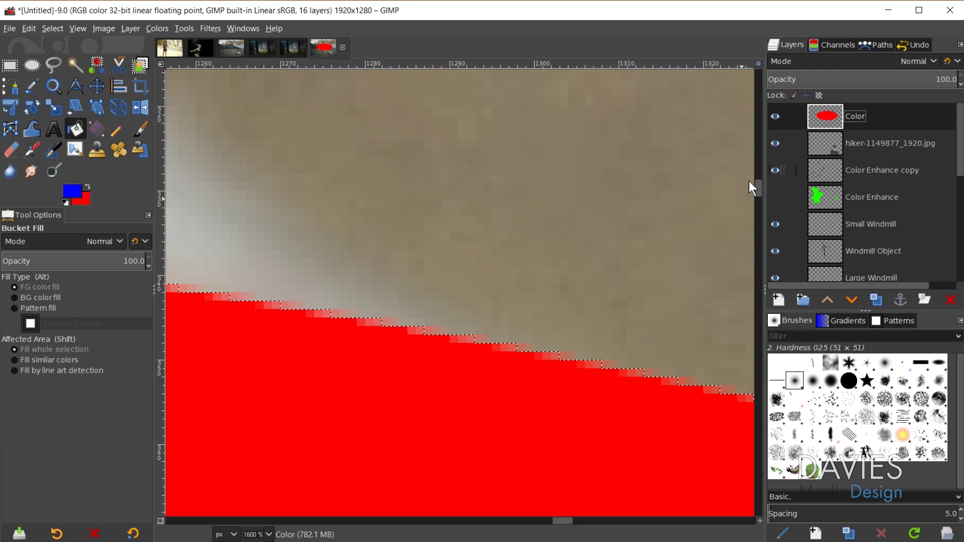
click(556, 244)
click(502, 223)
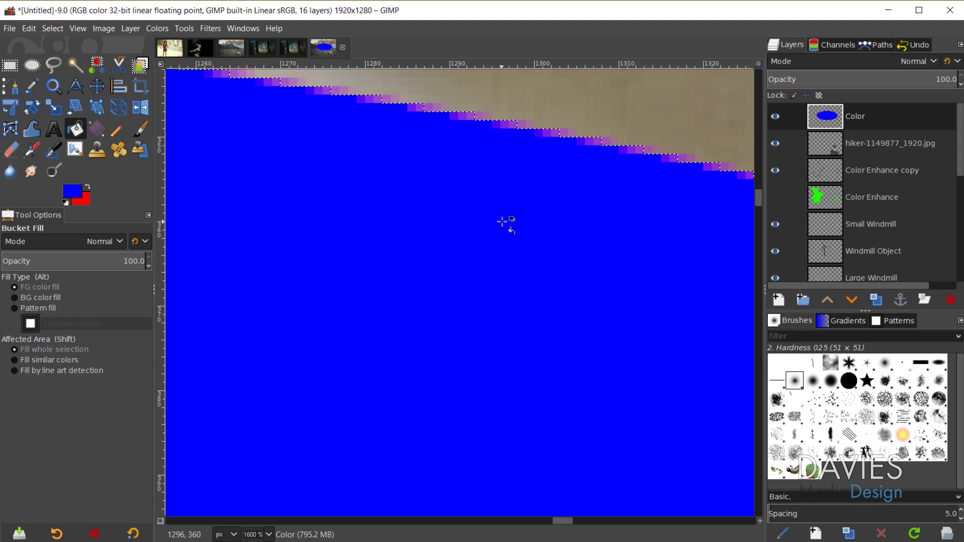
- Lock the Color layer's alpha and recolour the whole ellipse, soft edges included, blue
scroll(510, 249, up, 4)
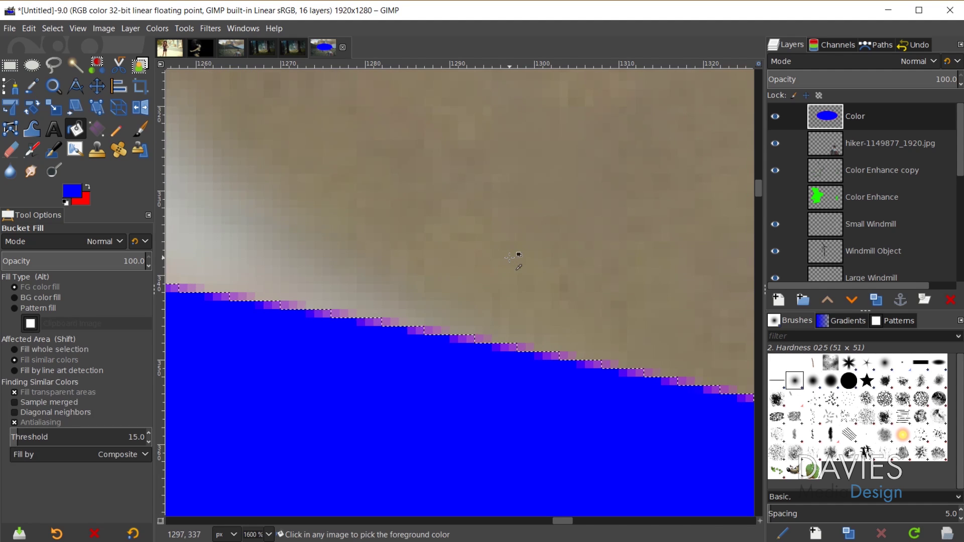
scroll(431, 338, up, 4)
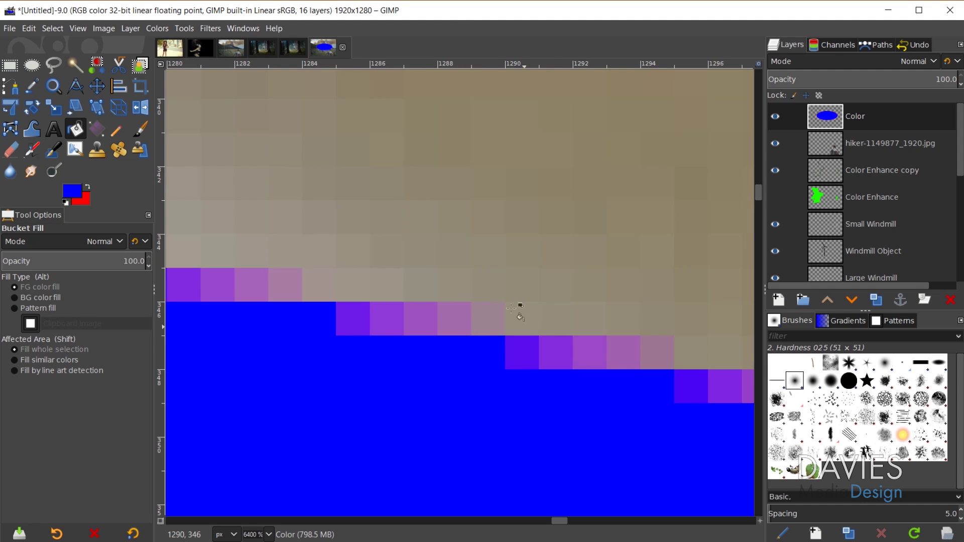
scroll(466, 355, down, 3)
scroll(405, 383, up, 3)
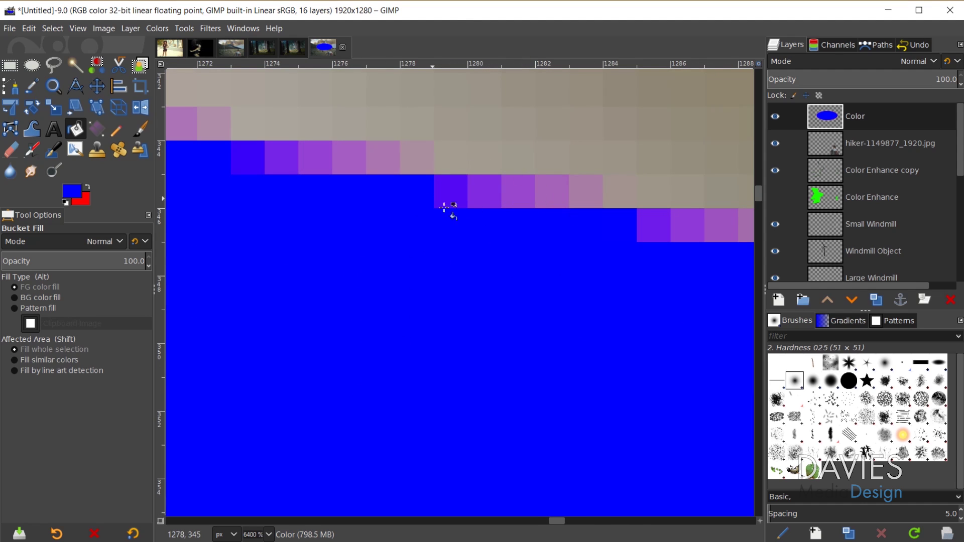
scroll(526, 223, down, 2)
scroll(474, 222, down, 12)
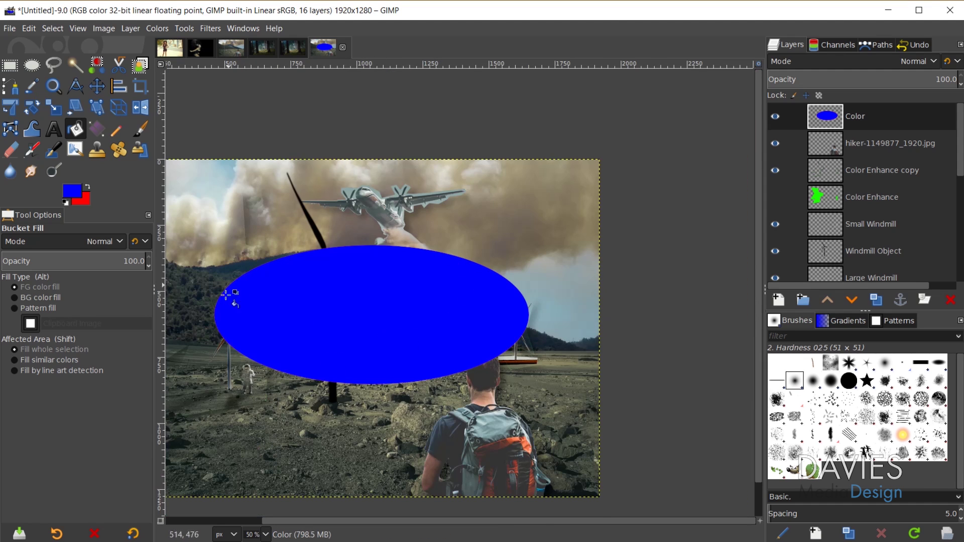
alt+click(487, 337)
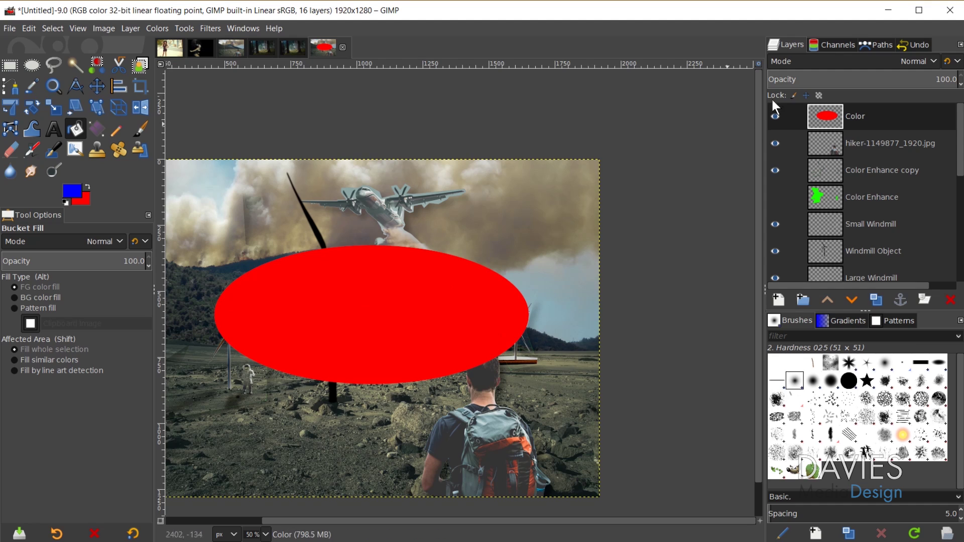
click(820, 95)
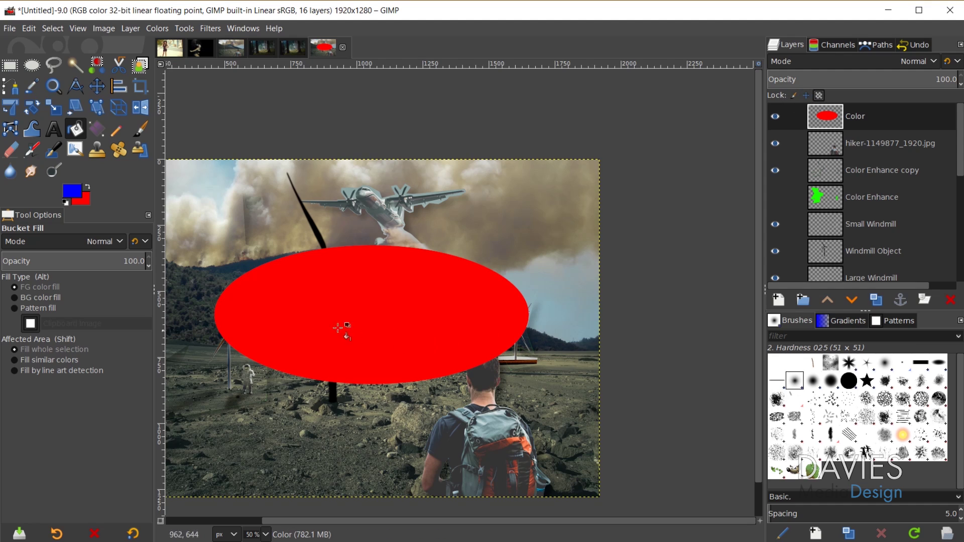
drag(75, 196, 438, 317)
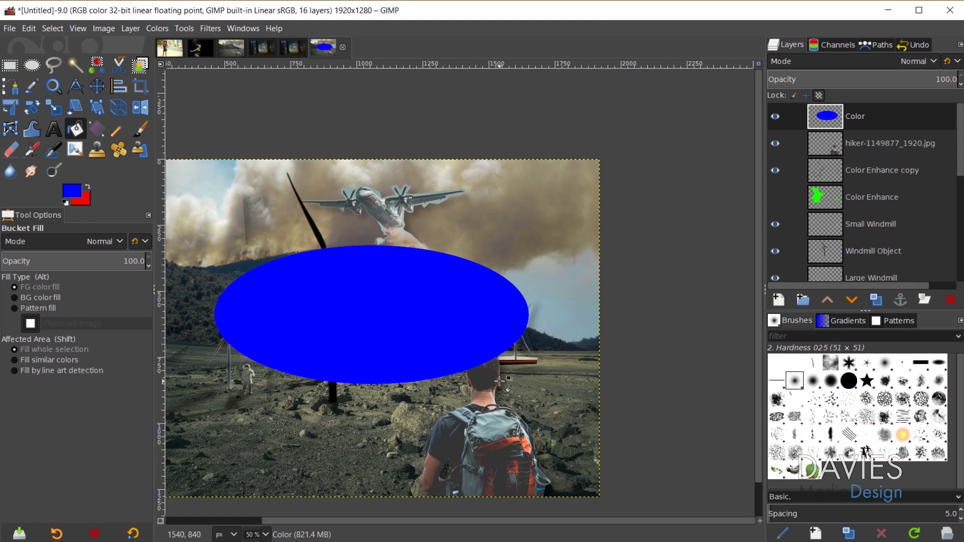
scroll(459, 265, up, 5)
scroll(476, 199, up, 10)
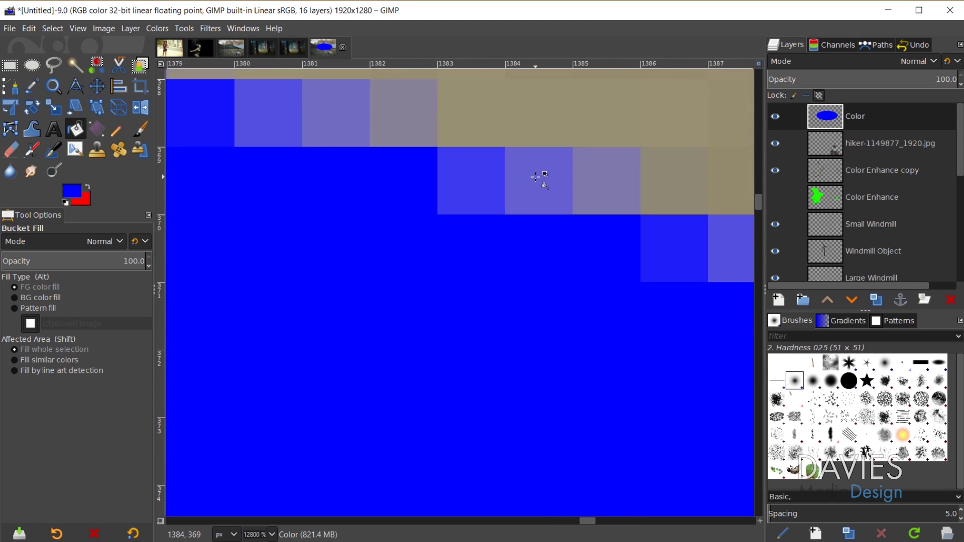